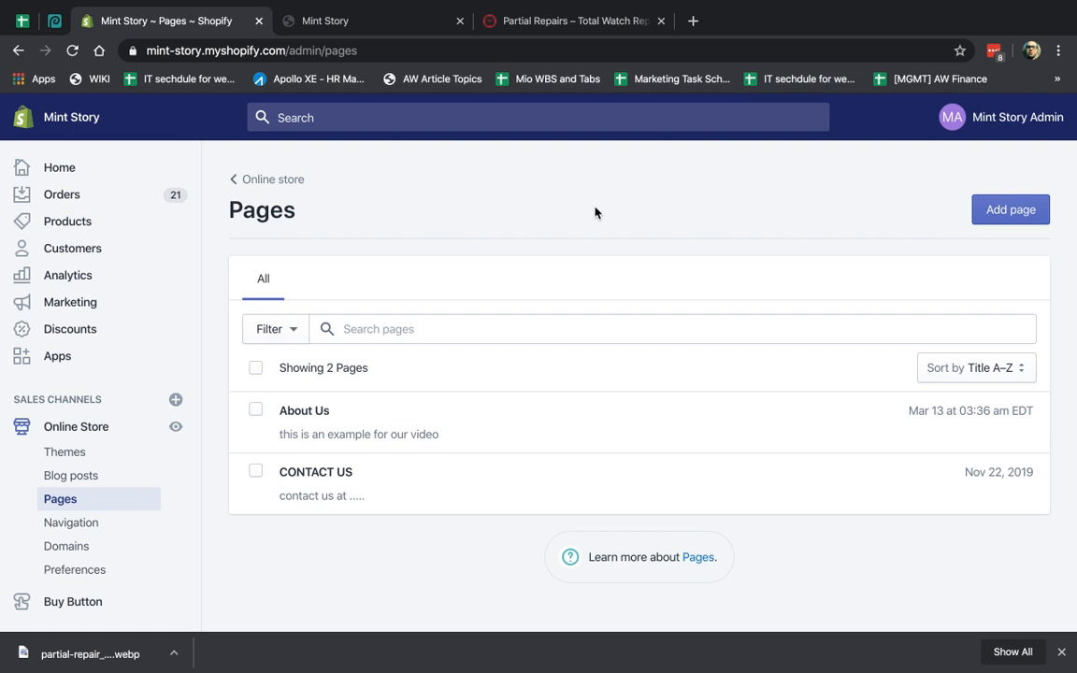
Examine the title, image, text and quote button of the Partial Repairs page on the Total Watch Repair site, and return to the Shopify admin
left_click(552, 19)
scroll(733, 353, "up", 5)
scroll(733, 354, "down", 1)
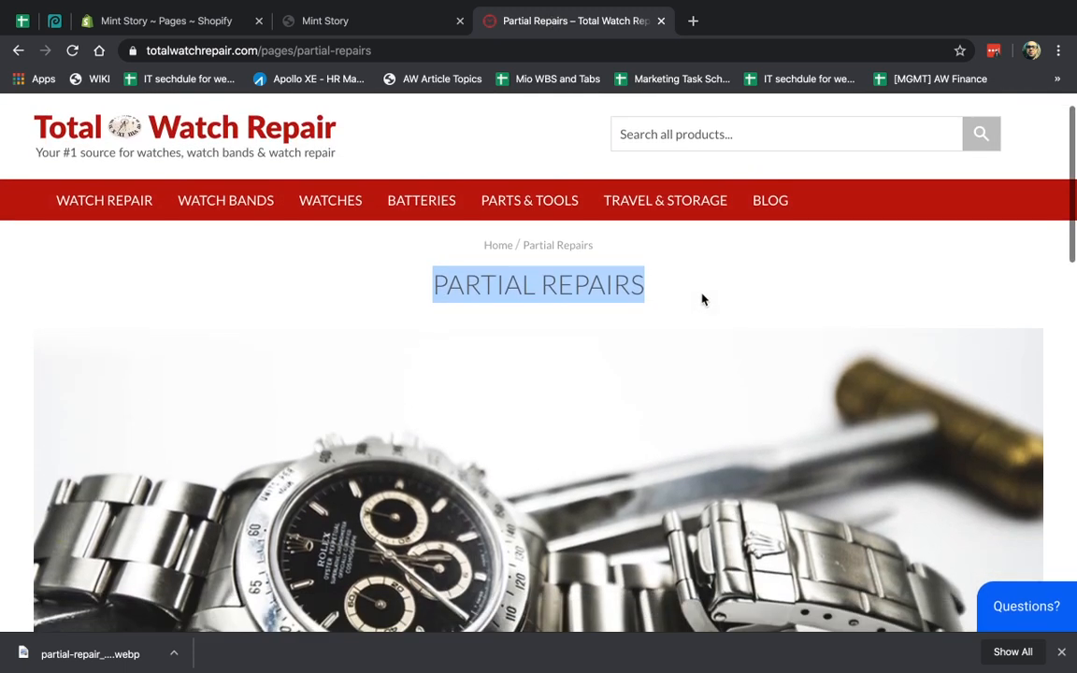
left_click(703, 298)
left_click_drag(437, 287, 656, 293)
scroll(654, 293, "down", 2)
scroll(652, 293, "down", 7)
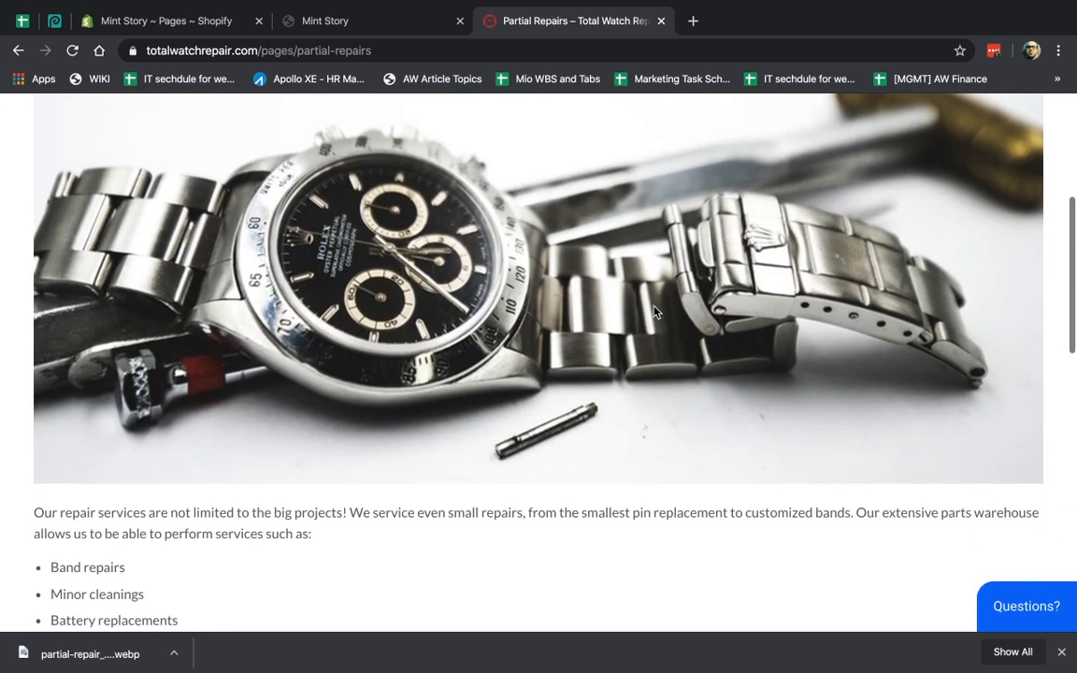
scroll(451, 422, "up", 3)
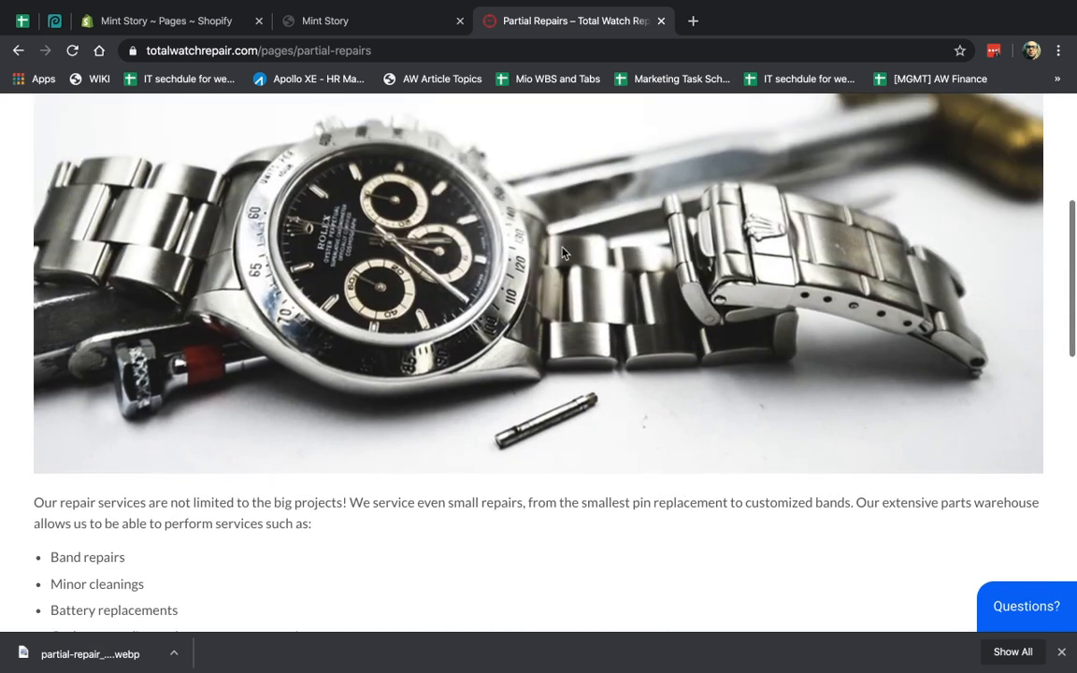
scroll(409, 384, "down", 5)
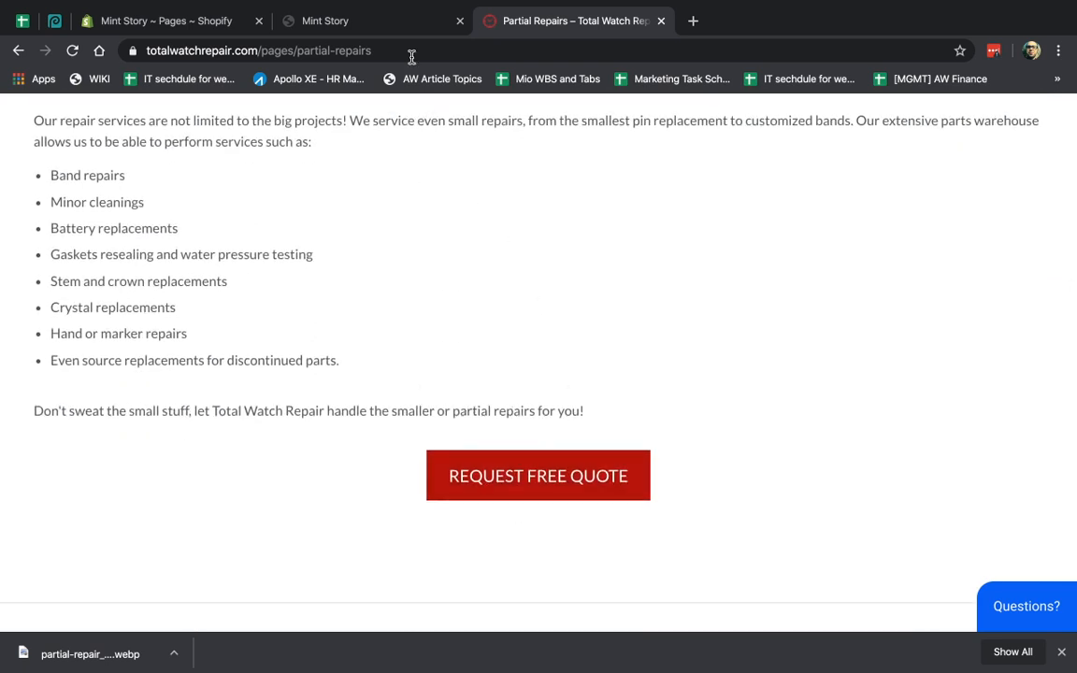
left_click(172, 21)
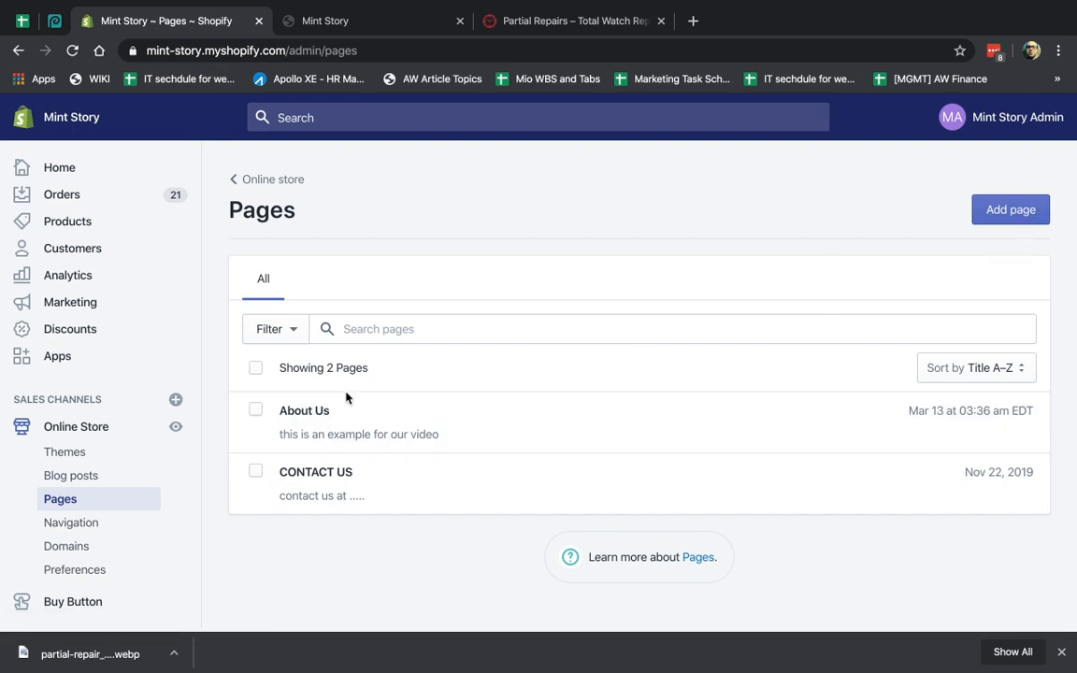
left_click(253, 409)
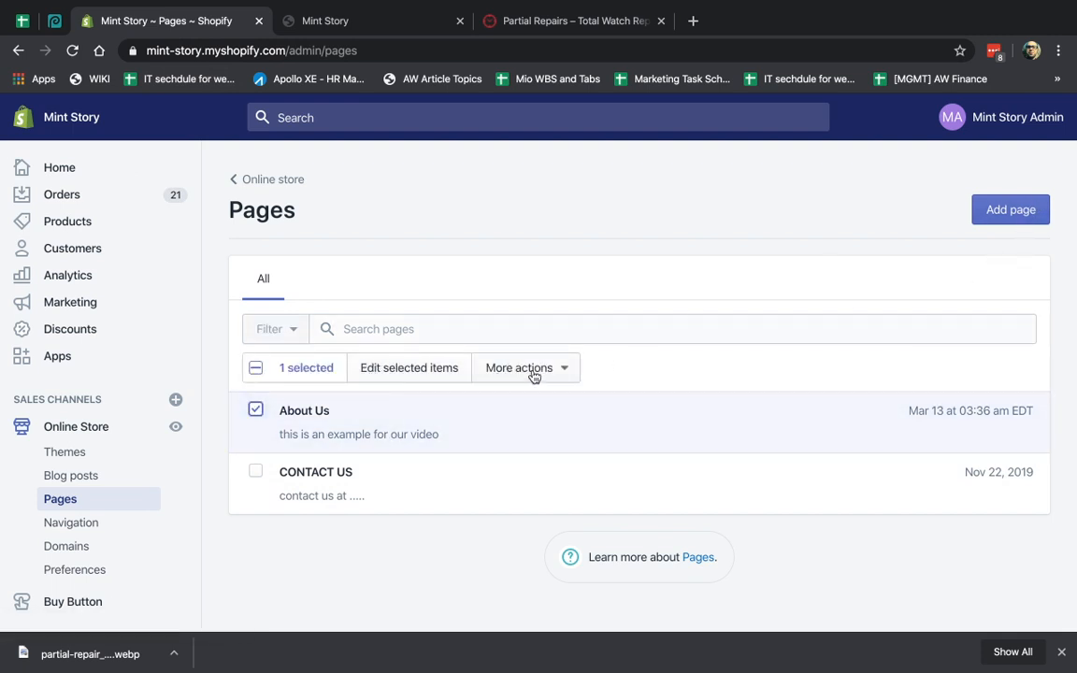
left_click(534, 372)
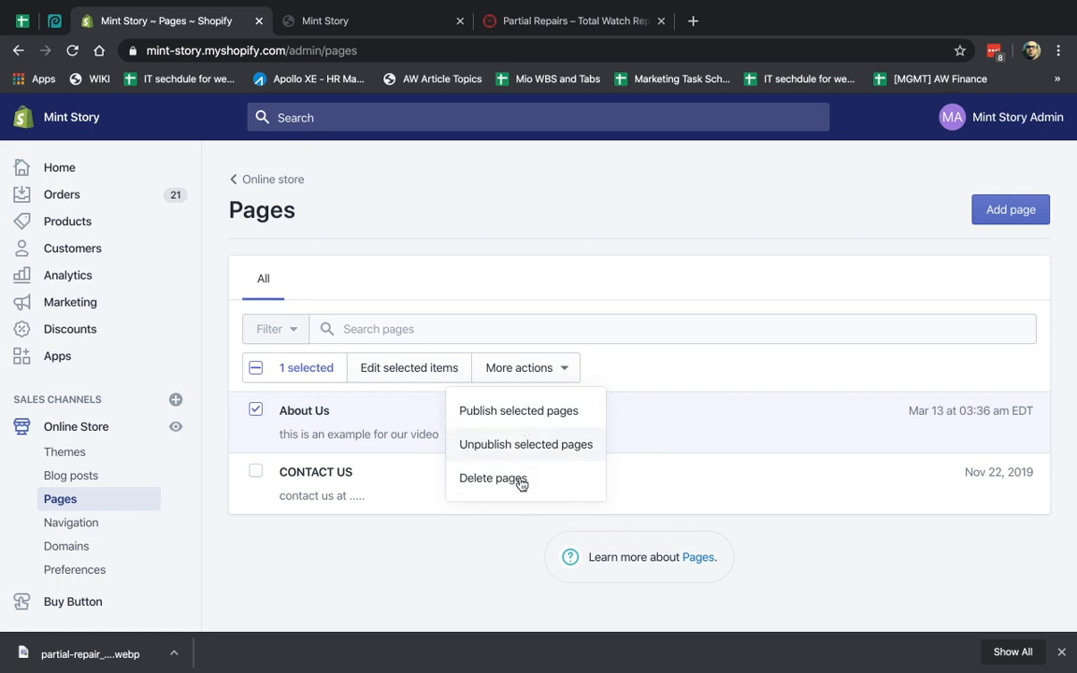
left_click(706, 253)
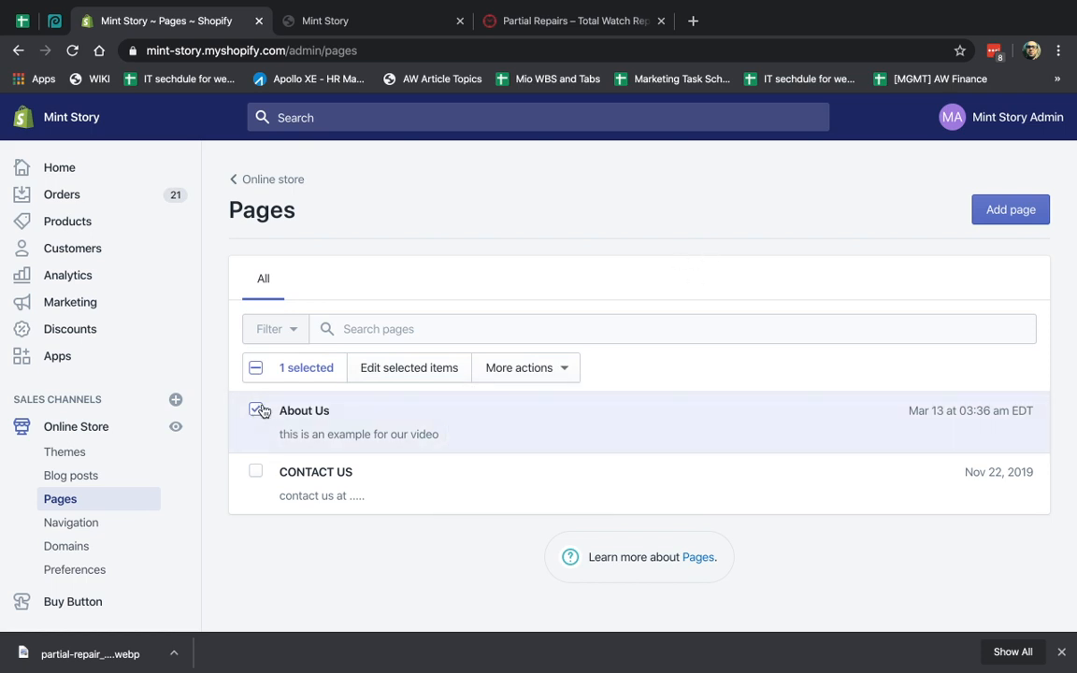
left_click(255, 410)
Add a new page to the online store with the title "Partial Repairs"
left_click(1002, 218)
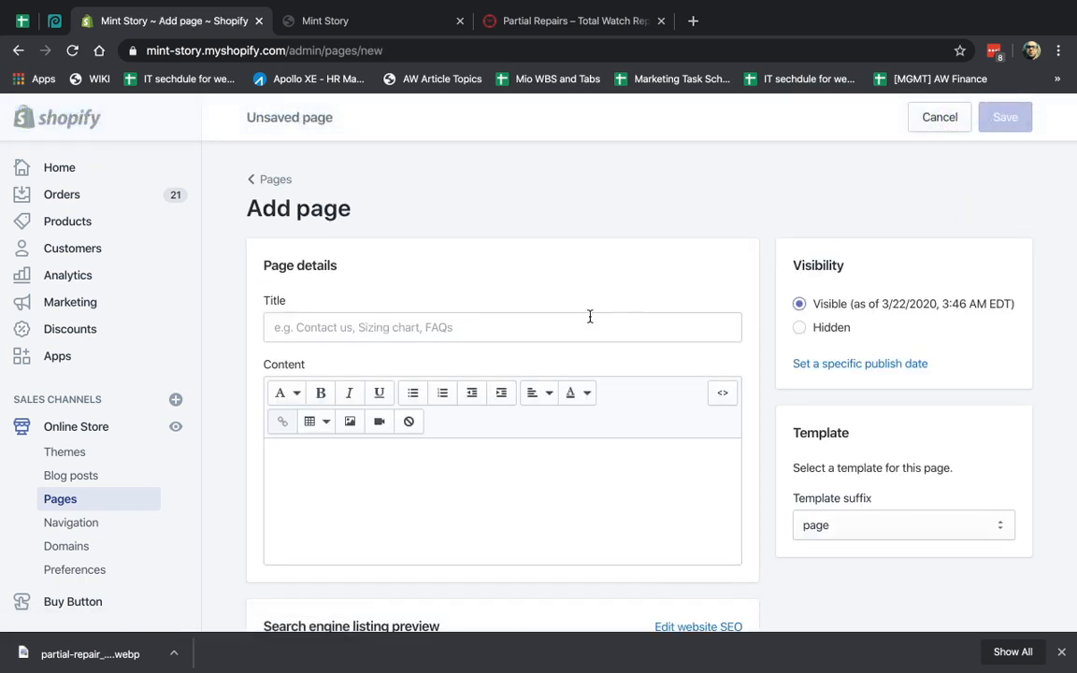
left_click(545, 329)
type("Partial Repairs")
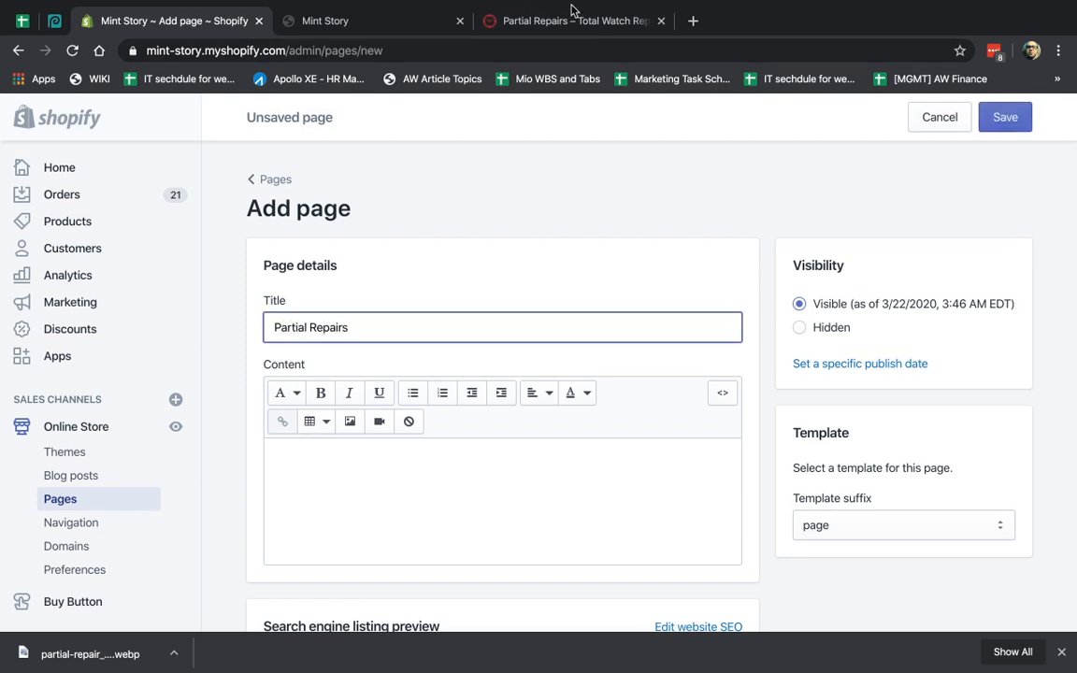
scroll(548, 266, "down", 3)
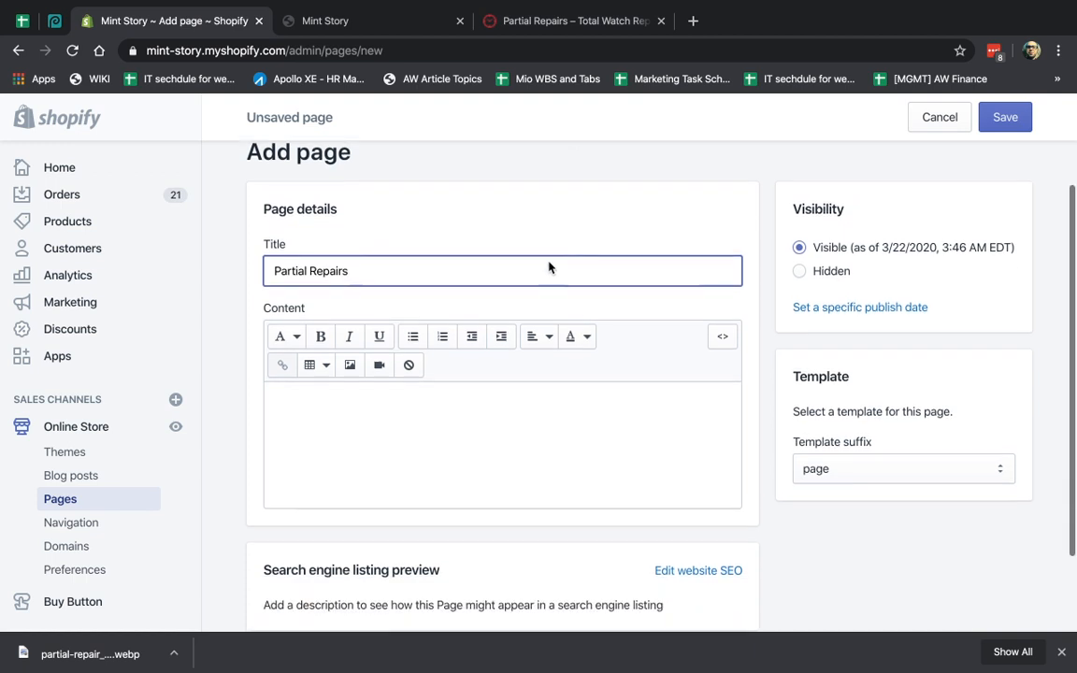
Upload the file "Screen Shot 2020-03-22 at 3.42.49 PM" from the Desktop as an image for the page content
left_click(483, 325)
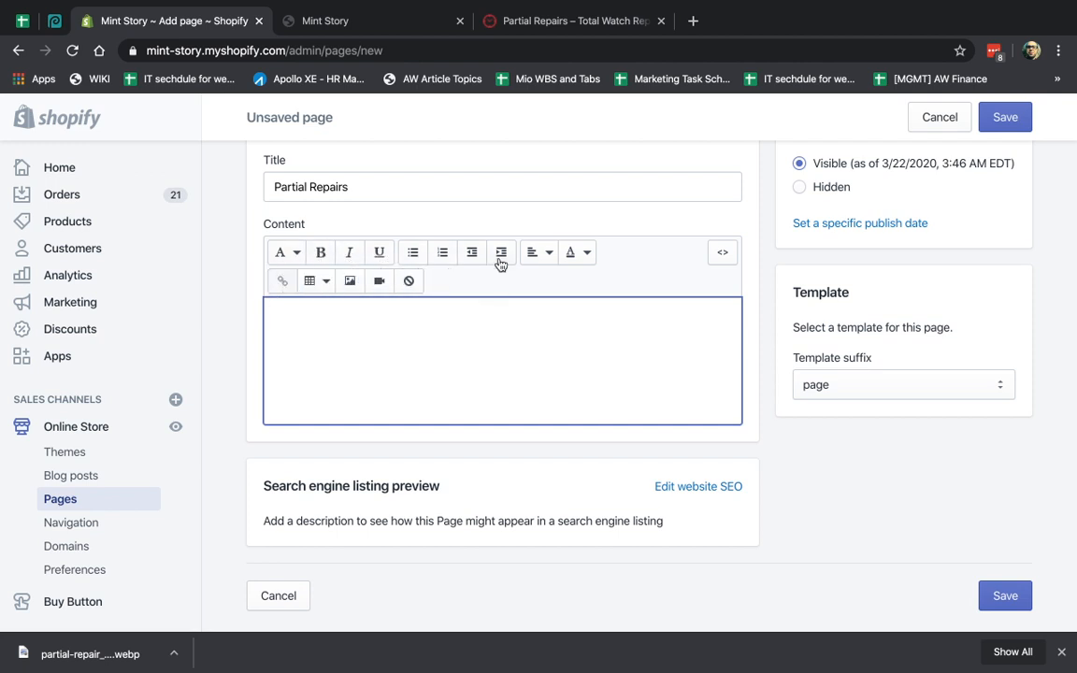
left_click(350, 282)
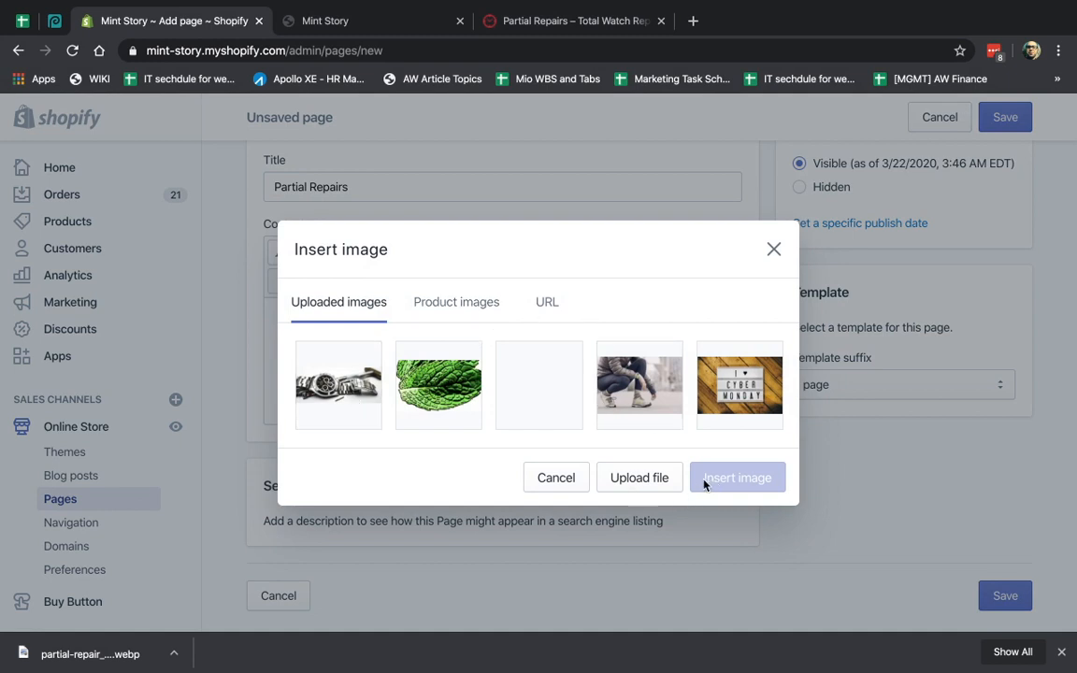
left_click(639, 478)
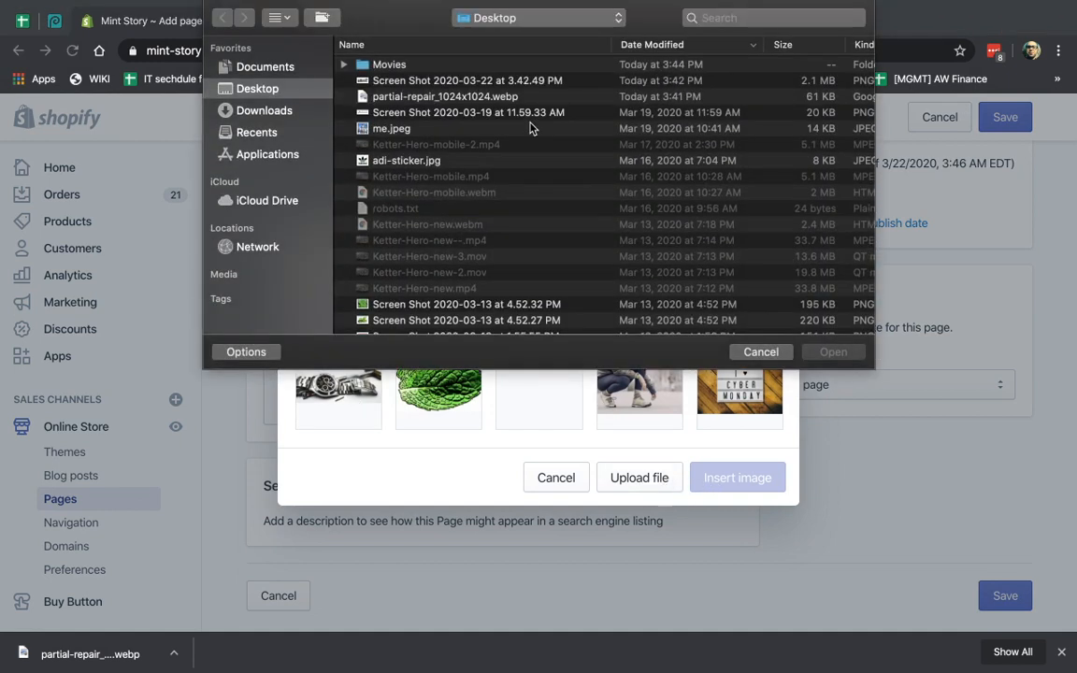
left_click(457, 81)
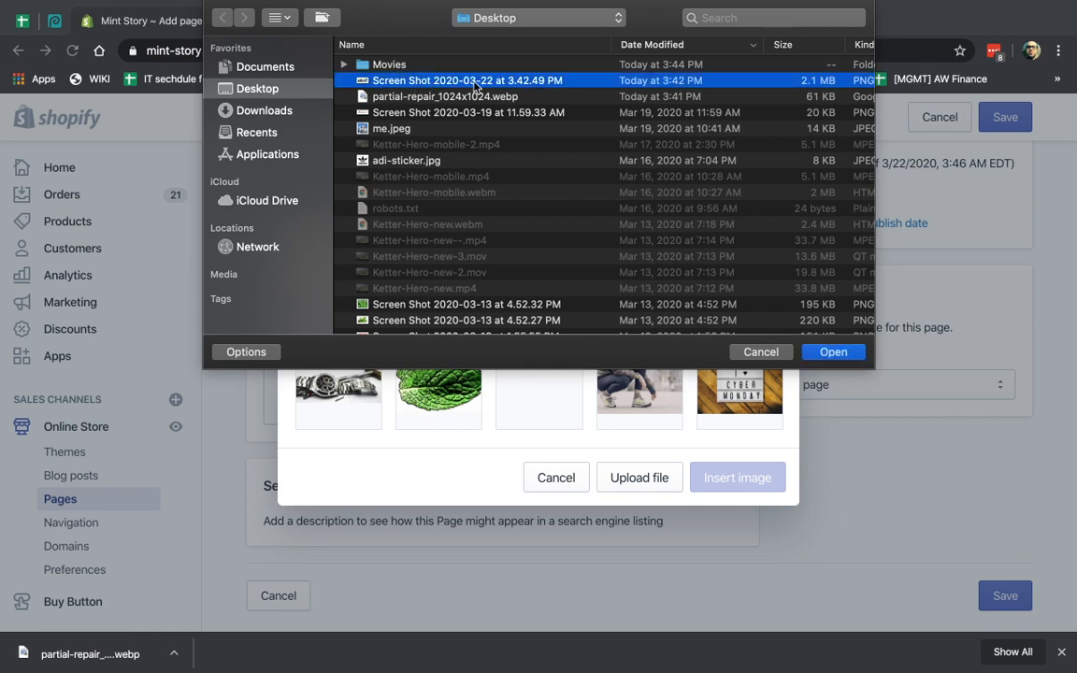
double_click(477, 82)
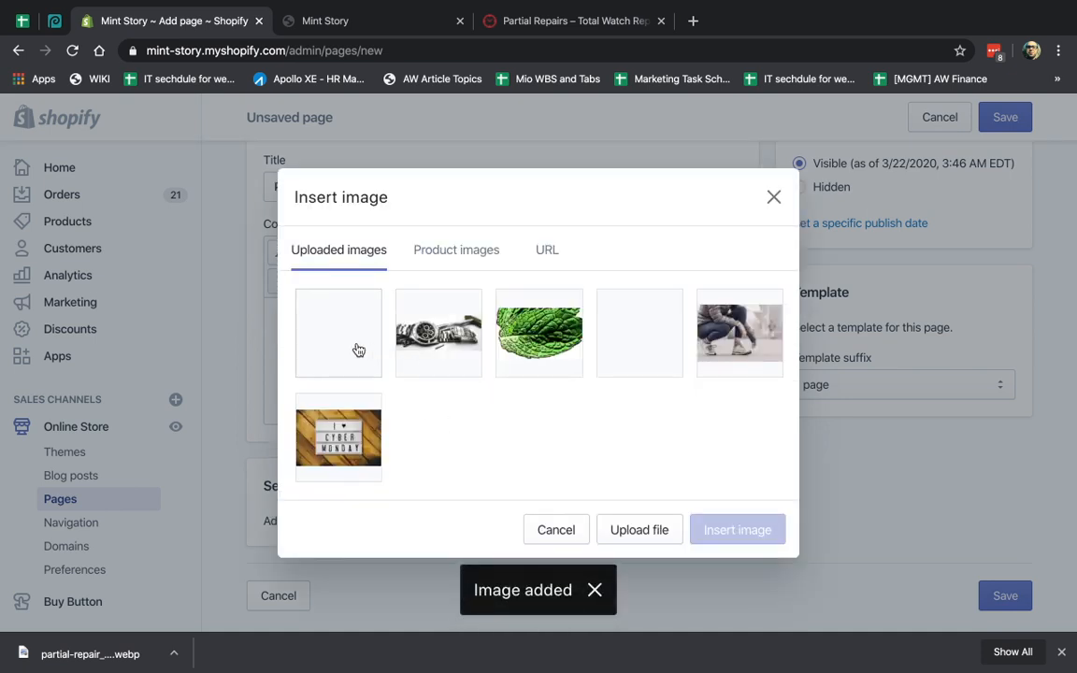
Insert the newly uploaded watch image into the content with alt text "Watch on Table" and size 1024x1024
left_click(336, 339)
scroll(437, 434, "down", 2)
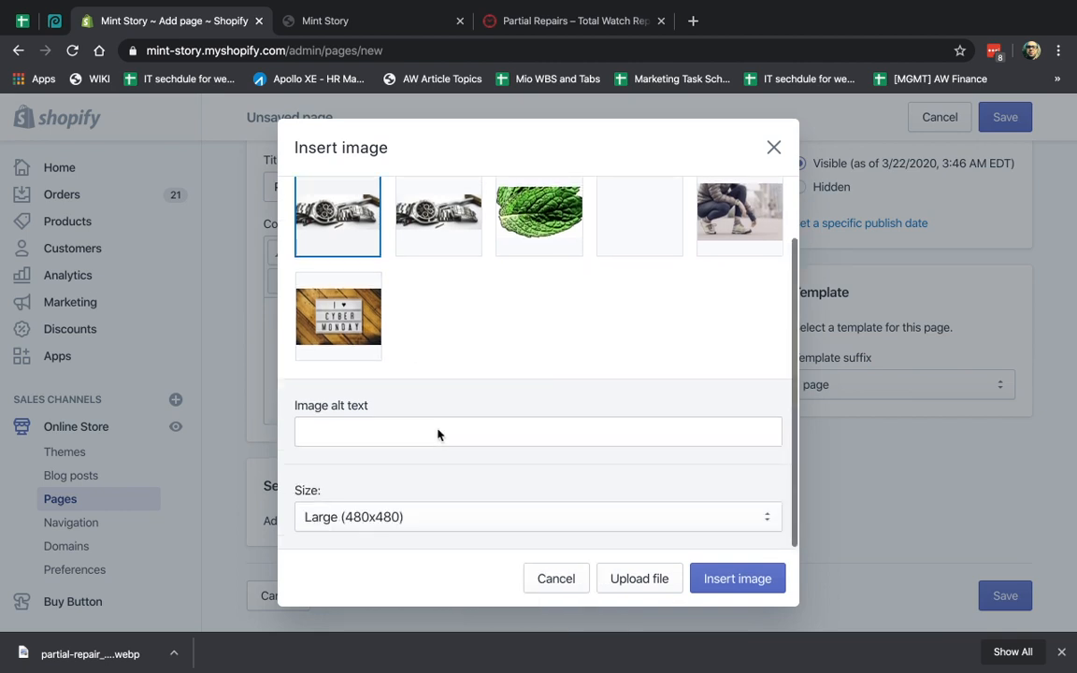
left_click(410, 439)
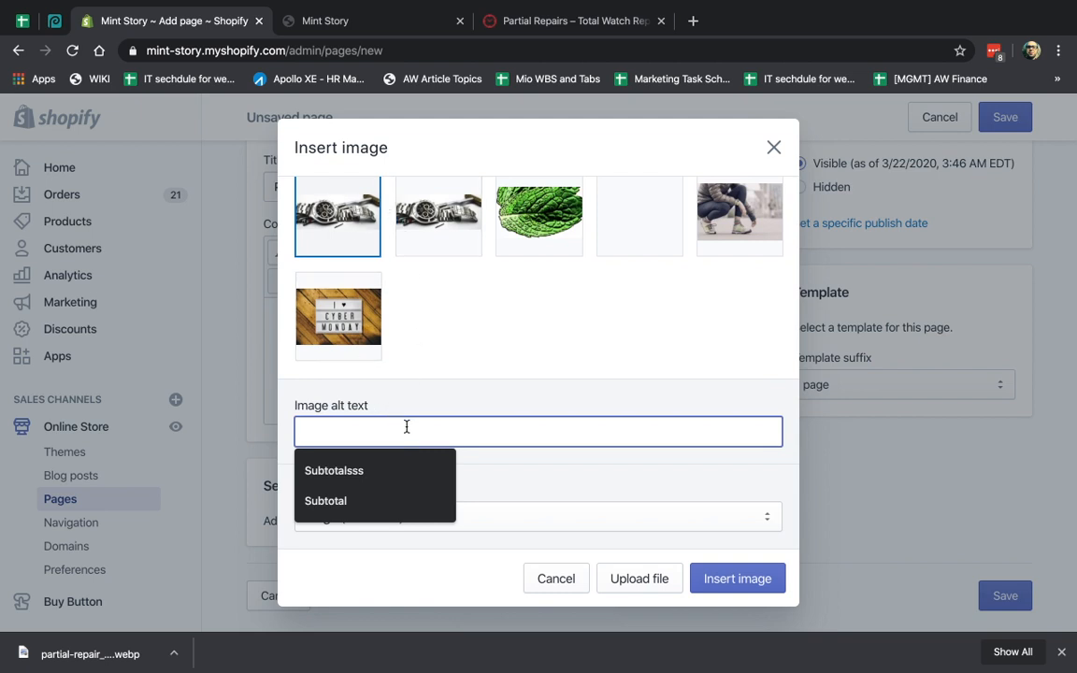
type("Wa")
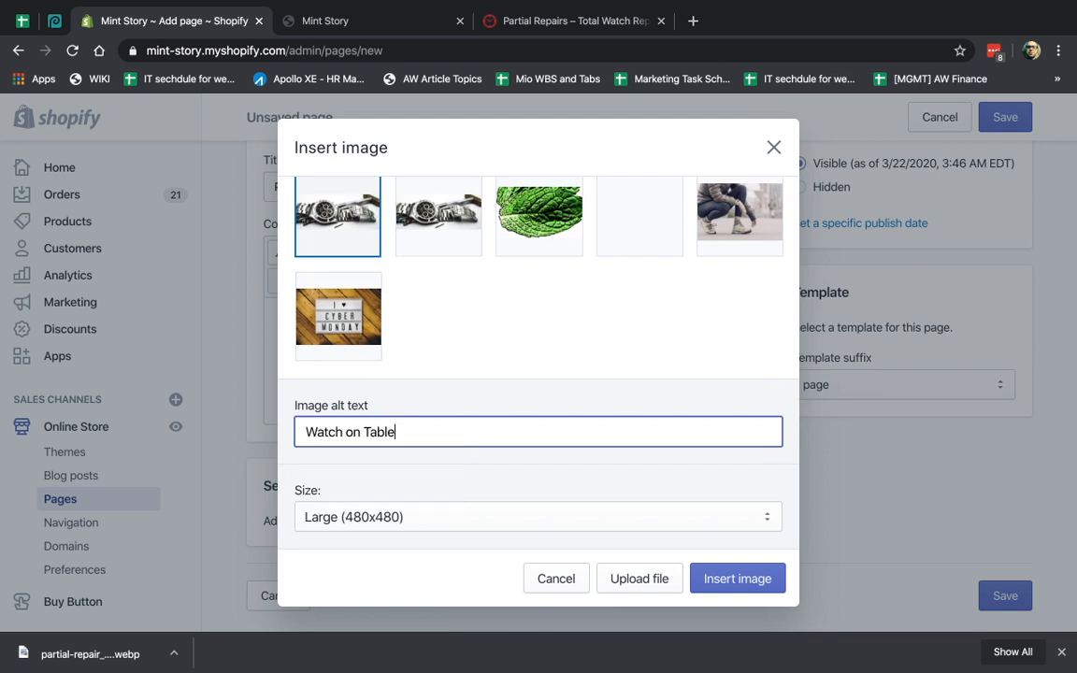
type("tch on Table")
left_click(447, 514)
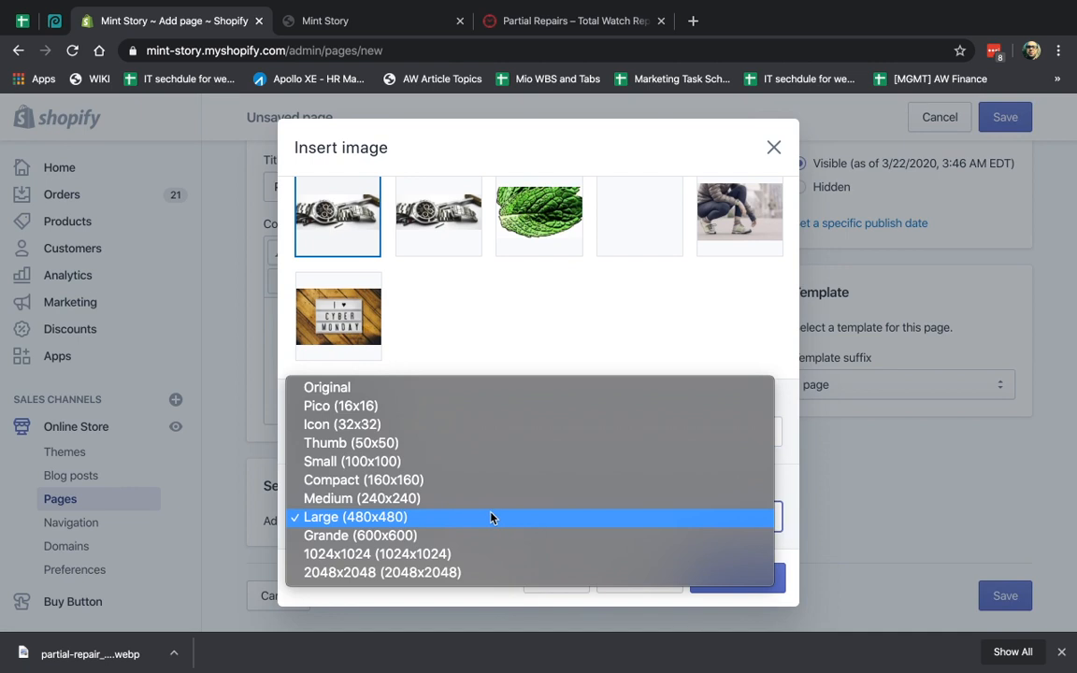
left_click(439, 557)
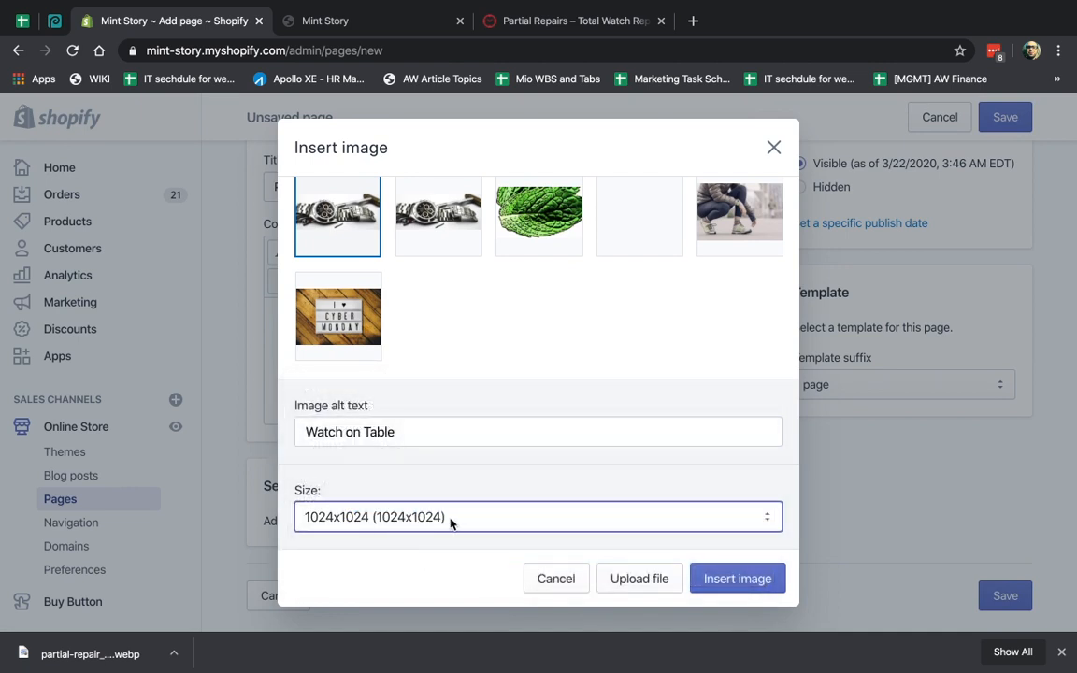
left_click(773, 581)
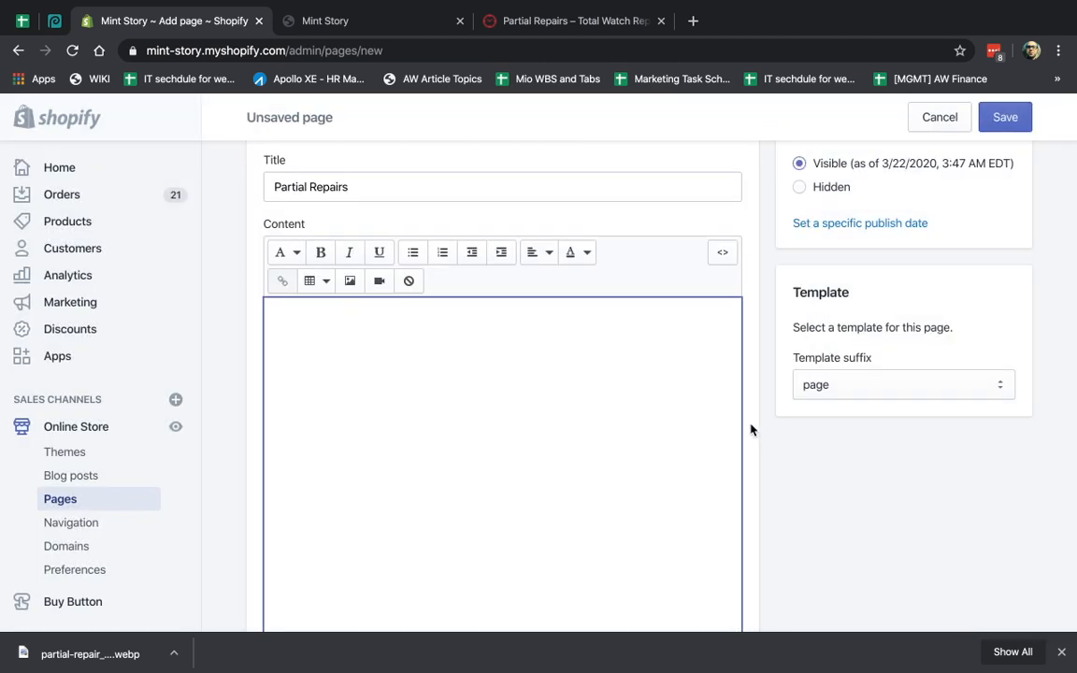
Save the Partial Repairs page and check its title and image on the live storefront
left_click(1007, 120)
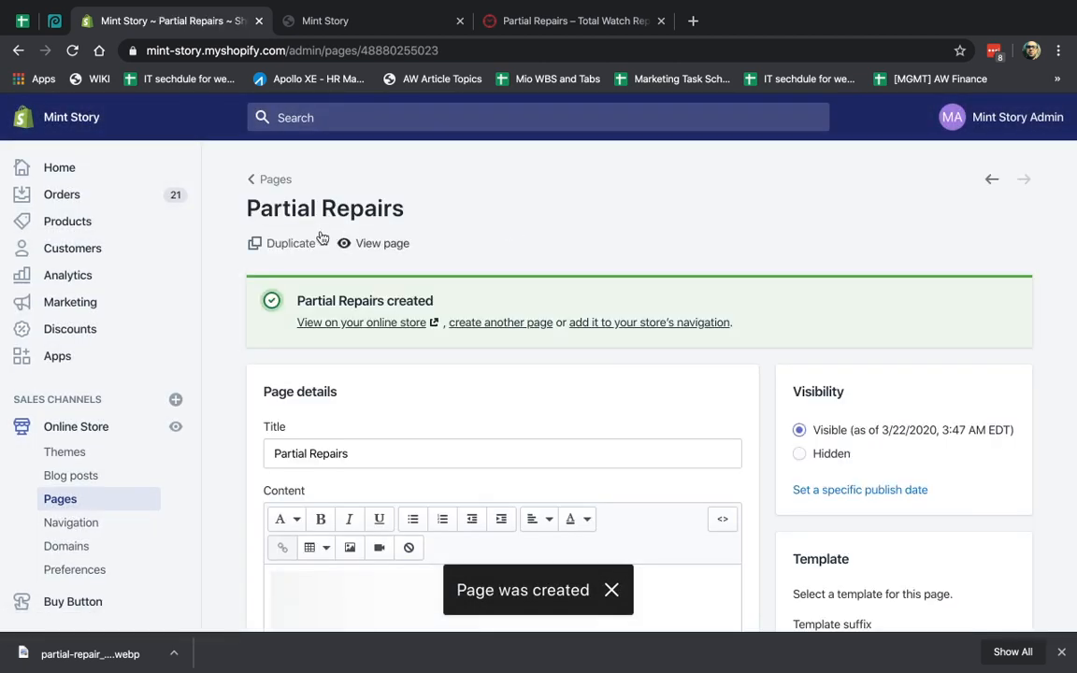
left_click(379, 244)
left_click(402, 23)
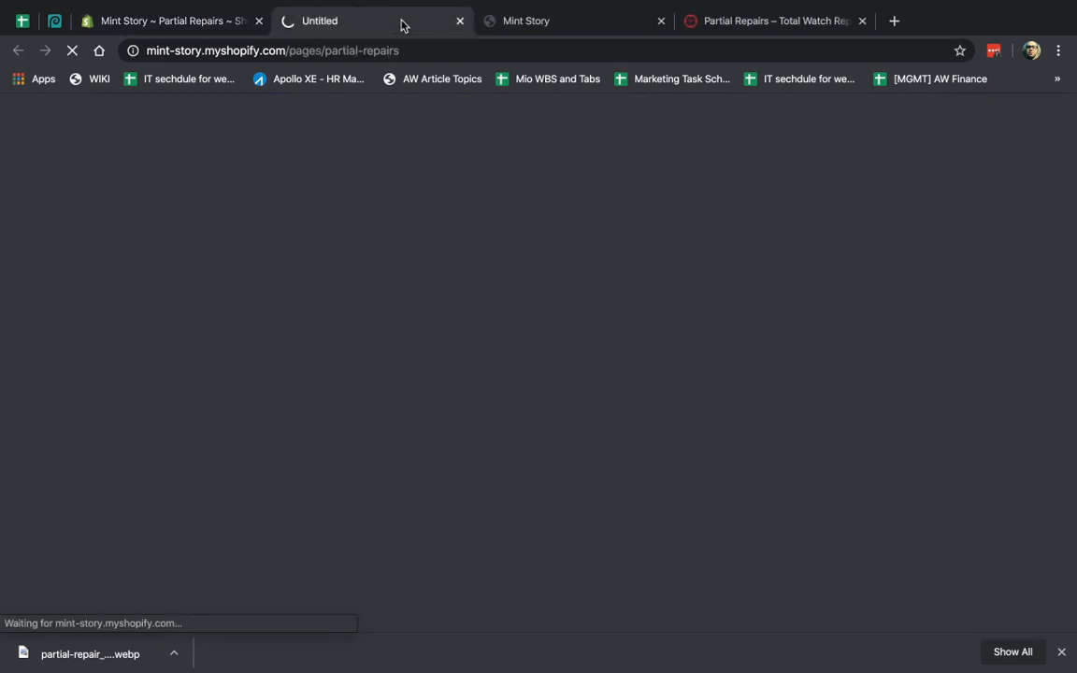
left_click_drag(465, 221, 633, 222)
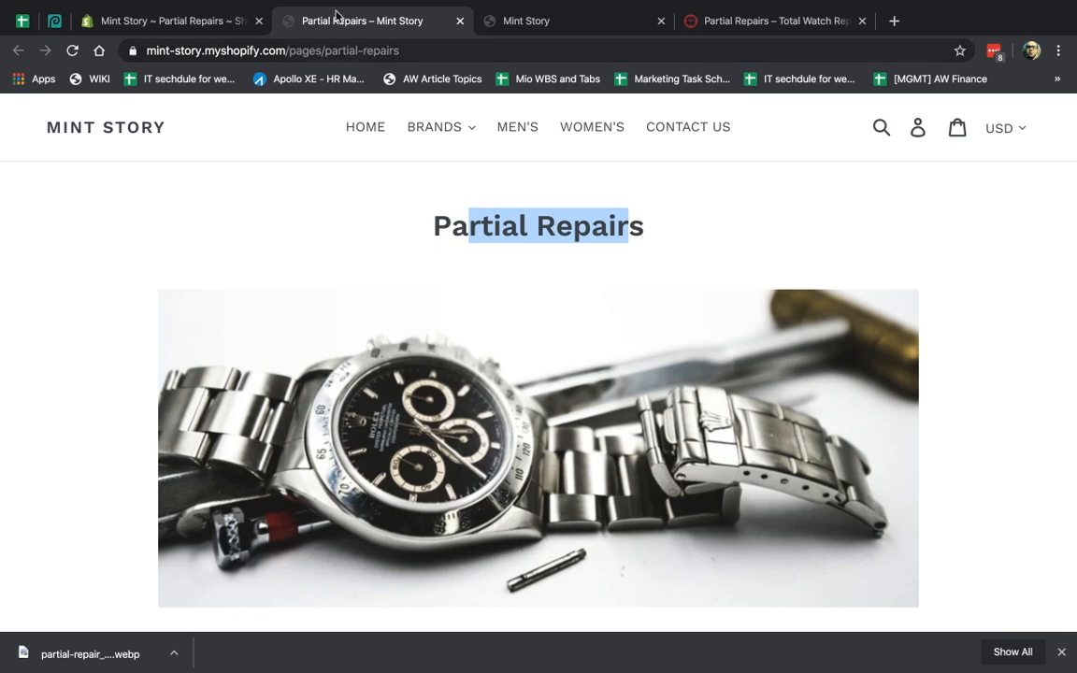
left_click(1008, 300)
scroll(940, 300, "down", 2)
scroll(700, 378, "up", 2)
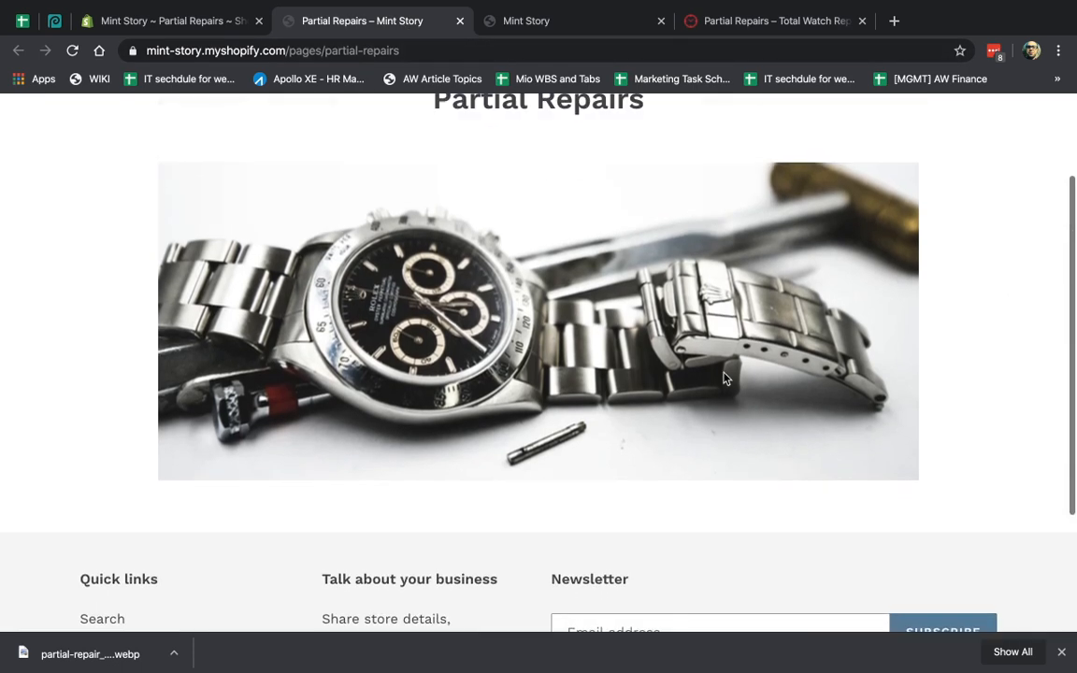
scroll(861, 393, "down", 3)
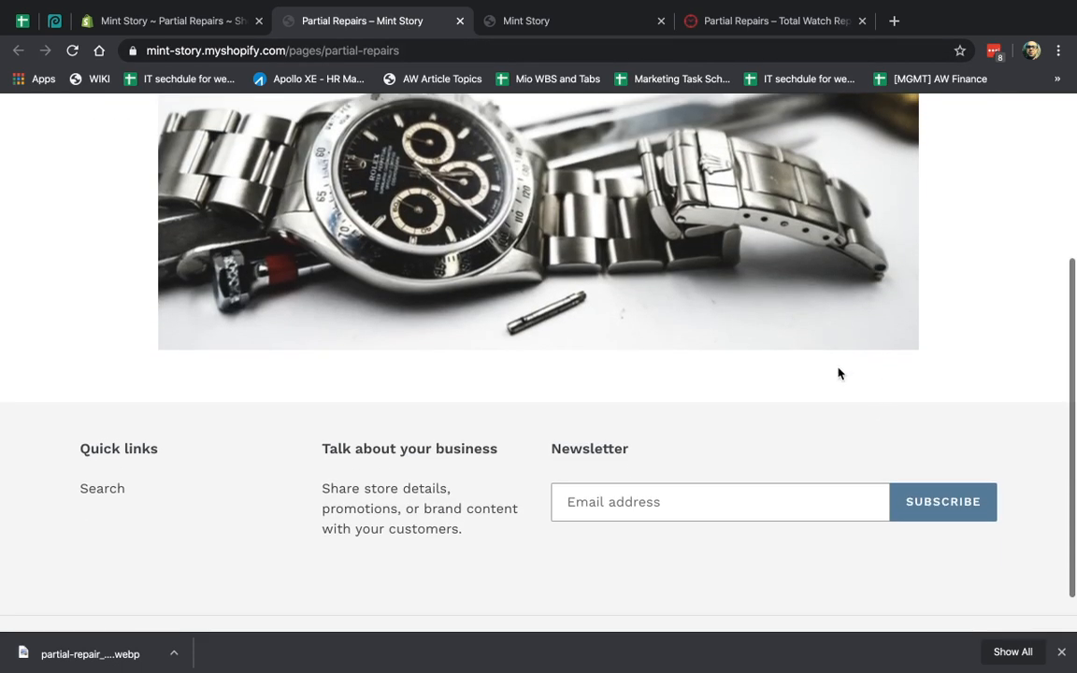
Copy the text below the image on the Total Watch Repair page, from "Our repair services" to "partial repairs for you!"
left_click(711, 21)
scroll(437, 402, "up", 2)
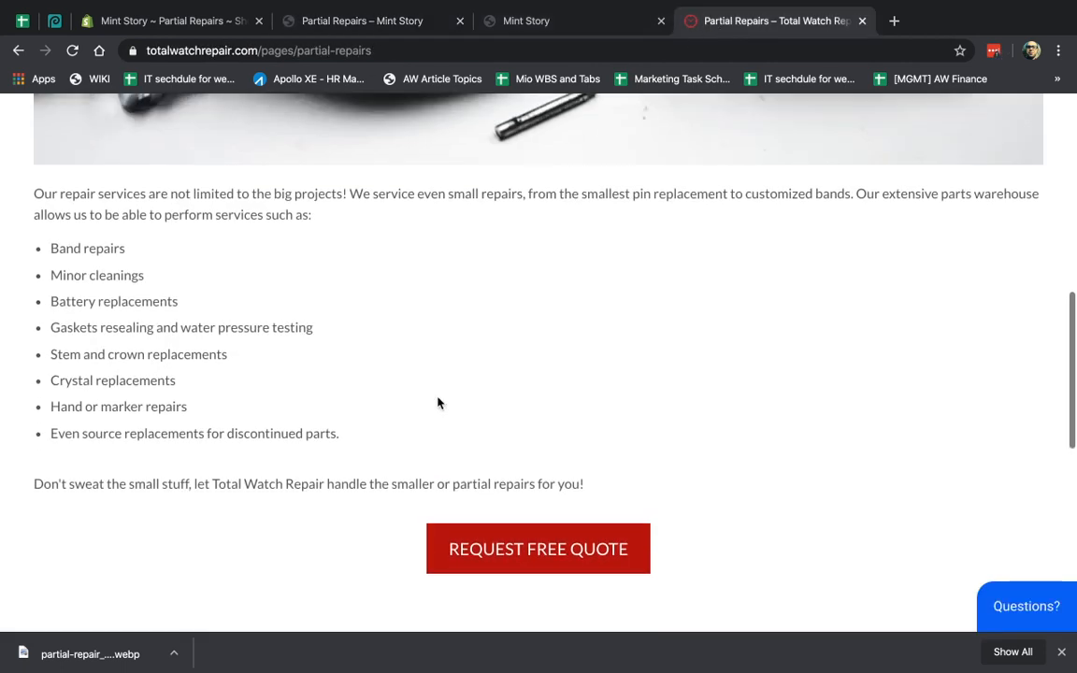
left_click_drag(34, 267, 593, 555)
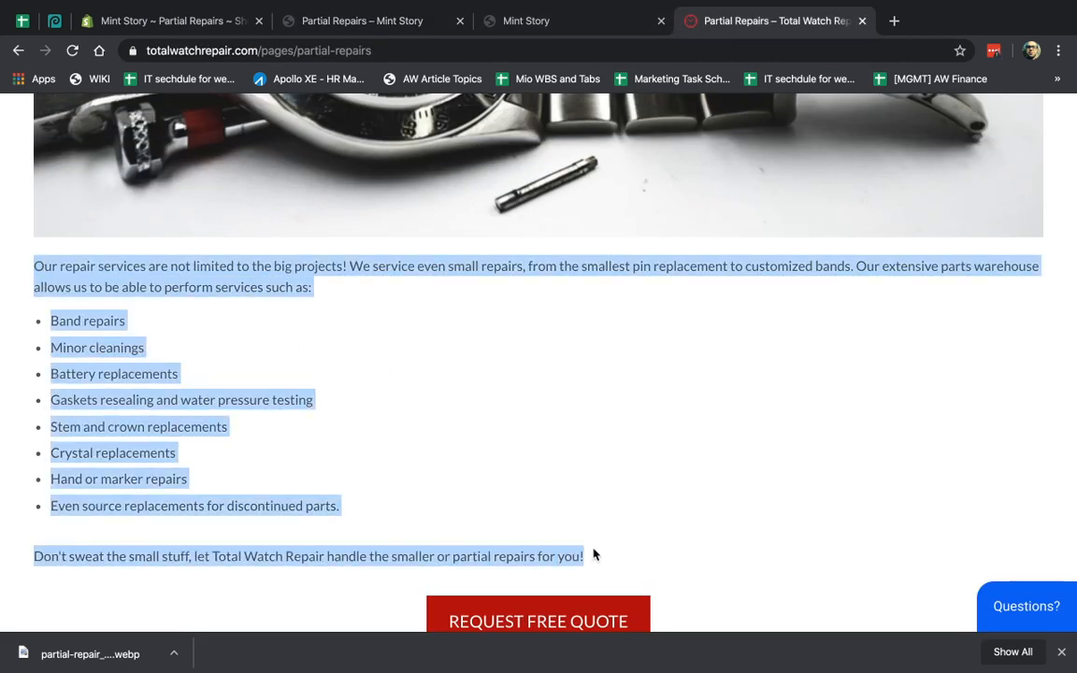
Paste the copied repair services text on a new line below the watch image in the Shopify page content
left_click(317, 21)
left_click(163, 21)
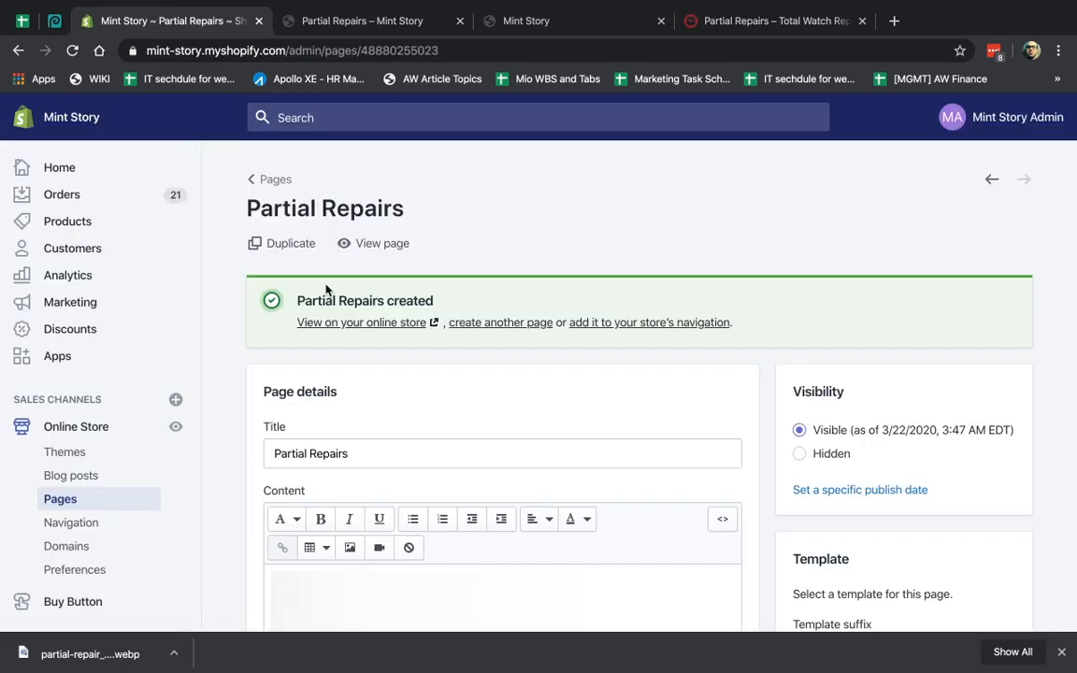
scroll(325, 290, "down", 2)
scroll(748, 402, "down", 4)
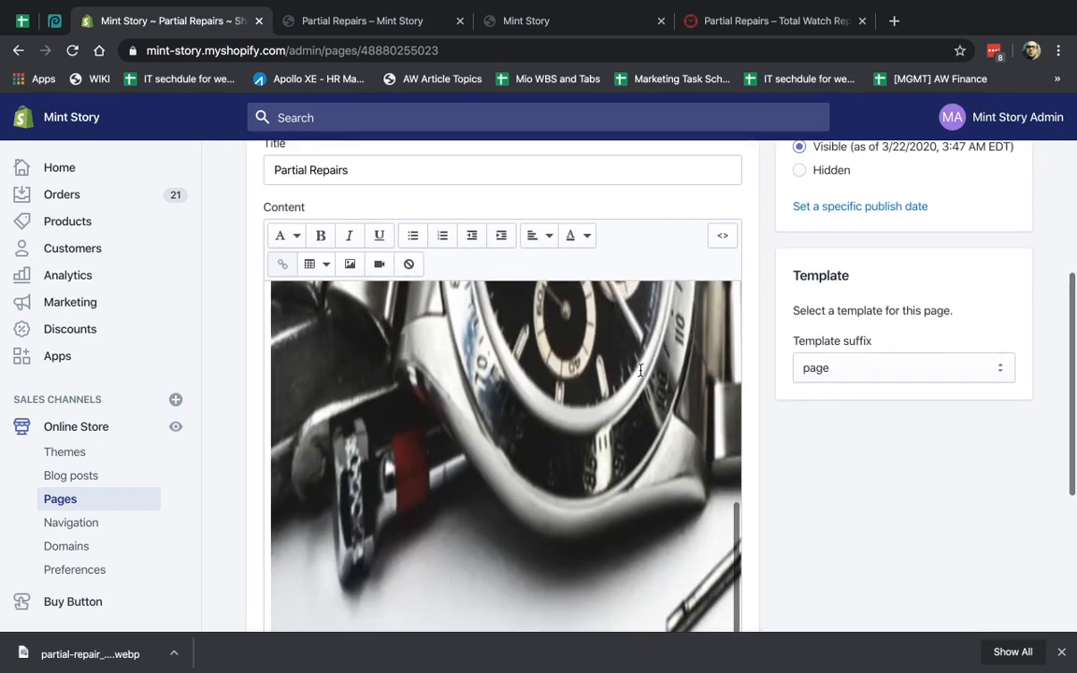
scroll(795, 412, "down", 1)
left_click(658, 327)
key("Right")
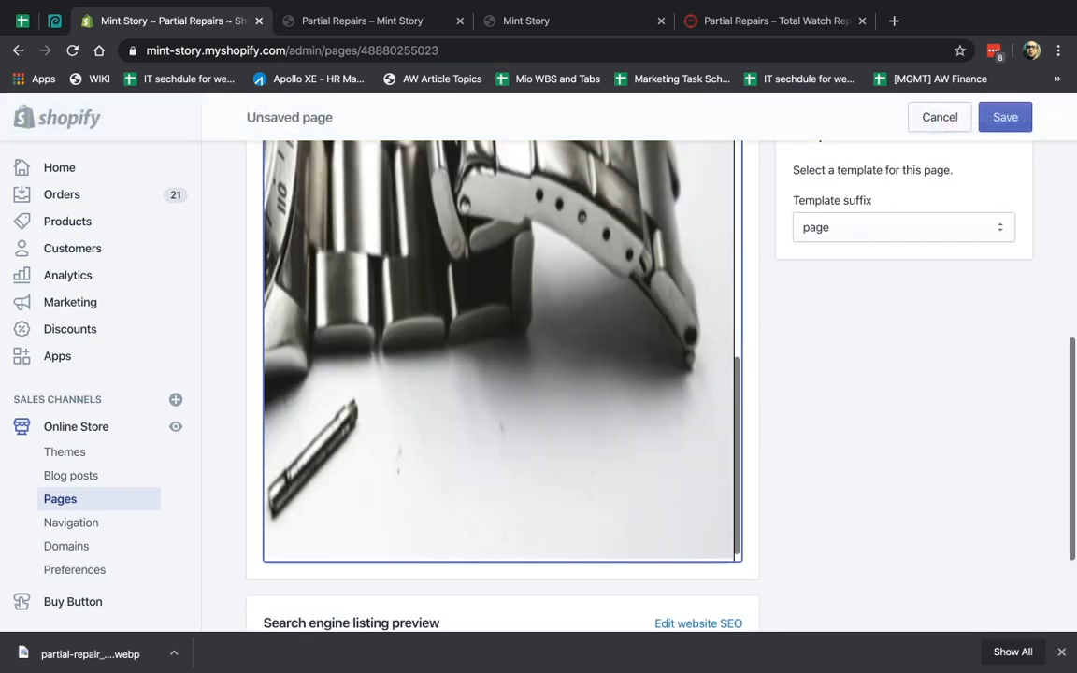
key("Return")
key("super+v")
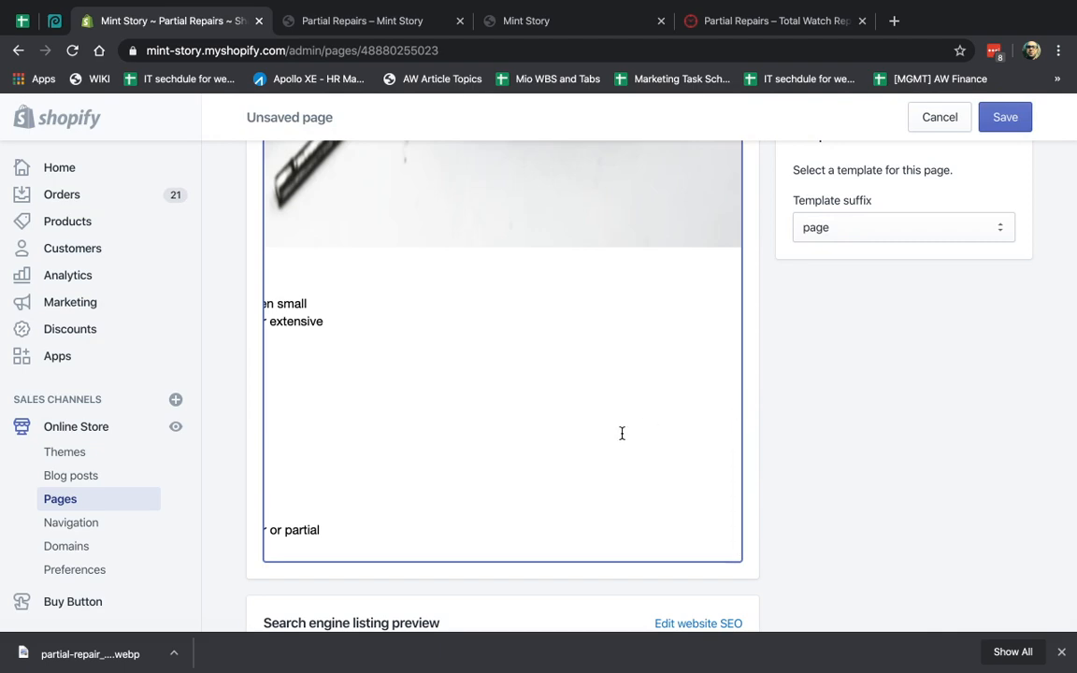
scroll(622, 434, "left", 5)
scroll(771, 367, "down", 2)
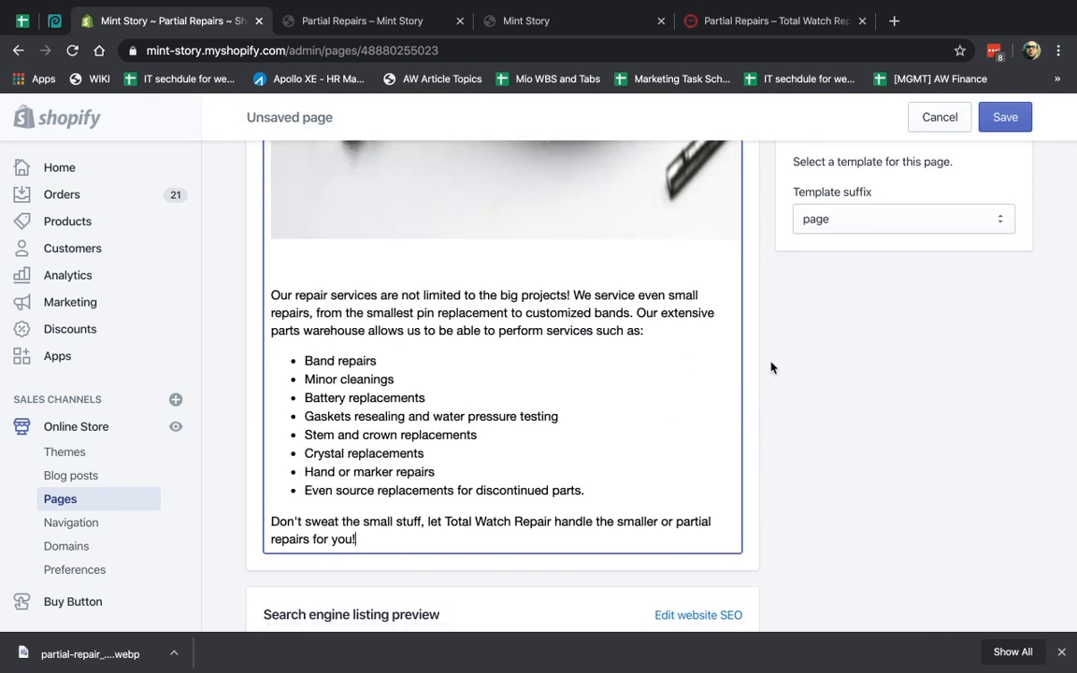
Copy the repair services text together with the "REQUEST FREE QUOTE" button from the Total Watch Repair page
left_click(396, 23)
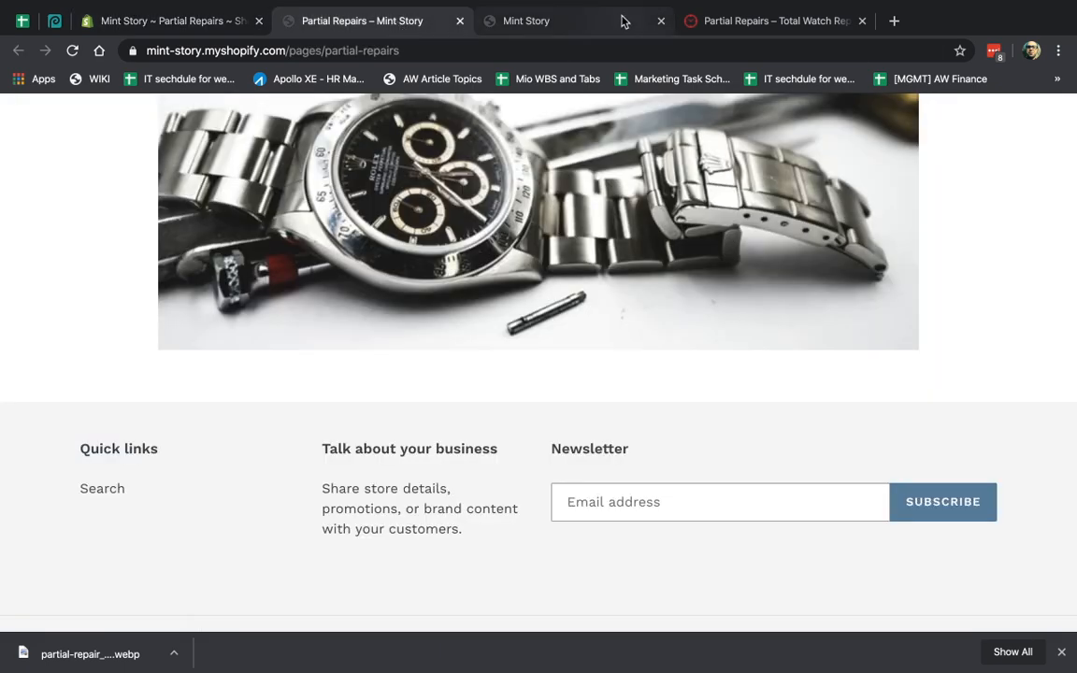
left_click(712, 22)
left_click(134, 297)
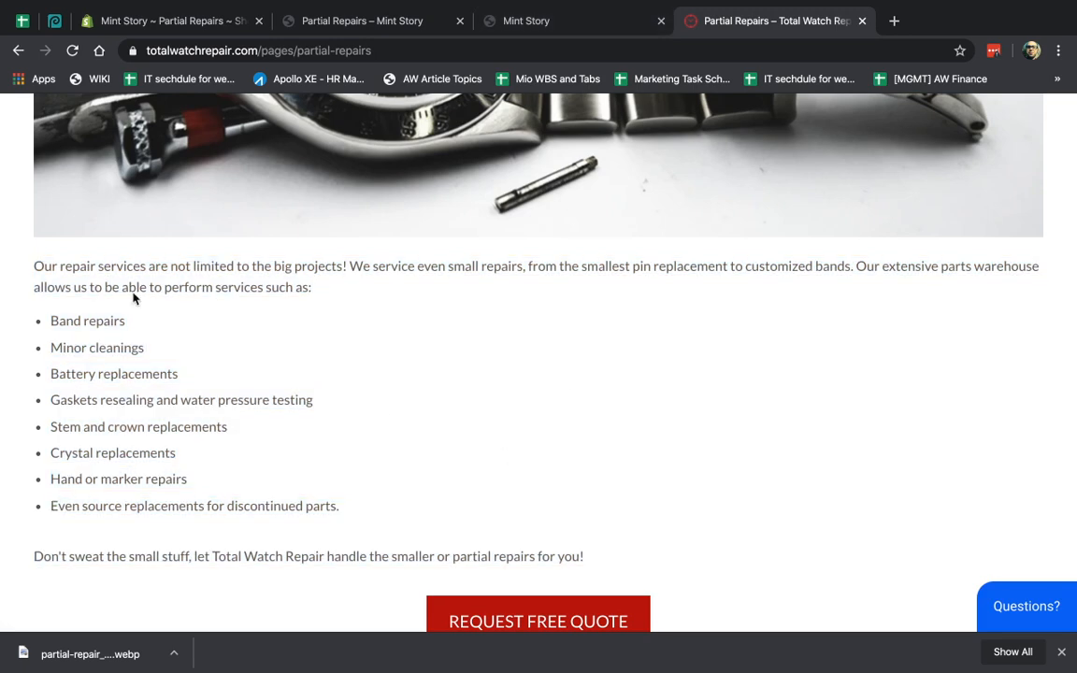
left_click_drag(41, 269, 700, 597)
key("super+c")
scroll(666, 620, "down", 1)
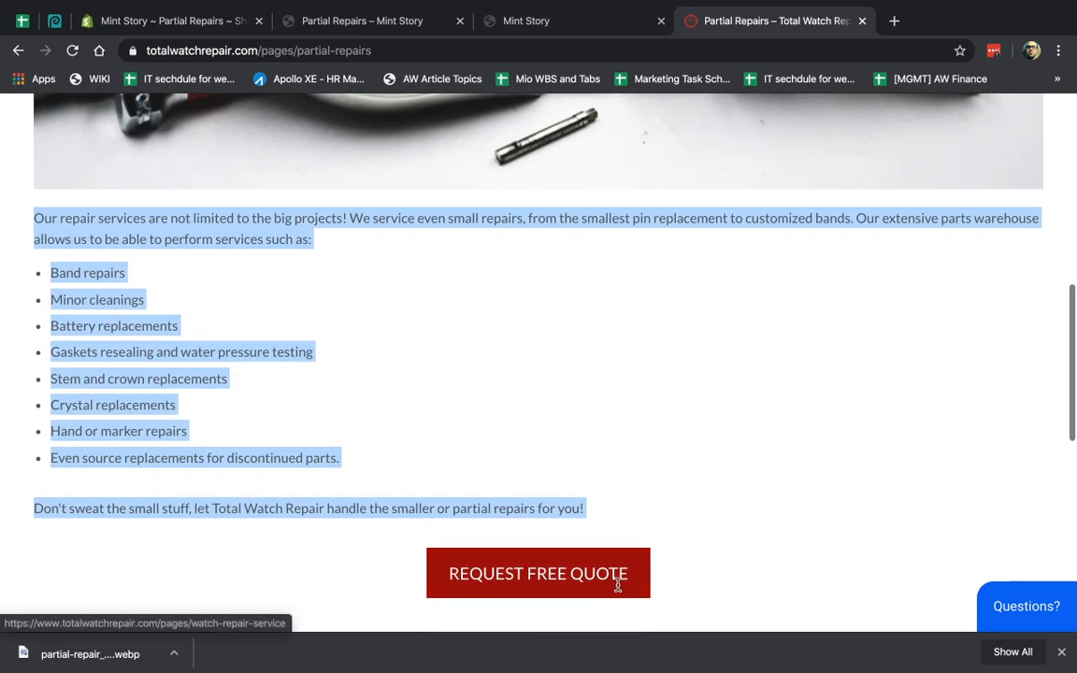
Replace the repair services text in the Shopify page content with the copied version that includes the "REQUEST FREE QUOTE" link
left_click(208, 27)
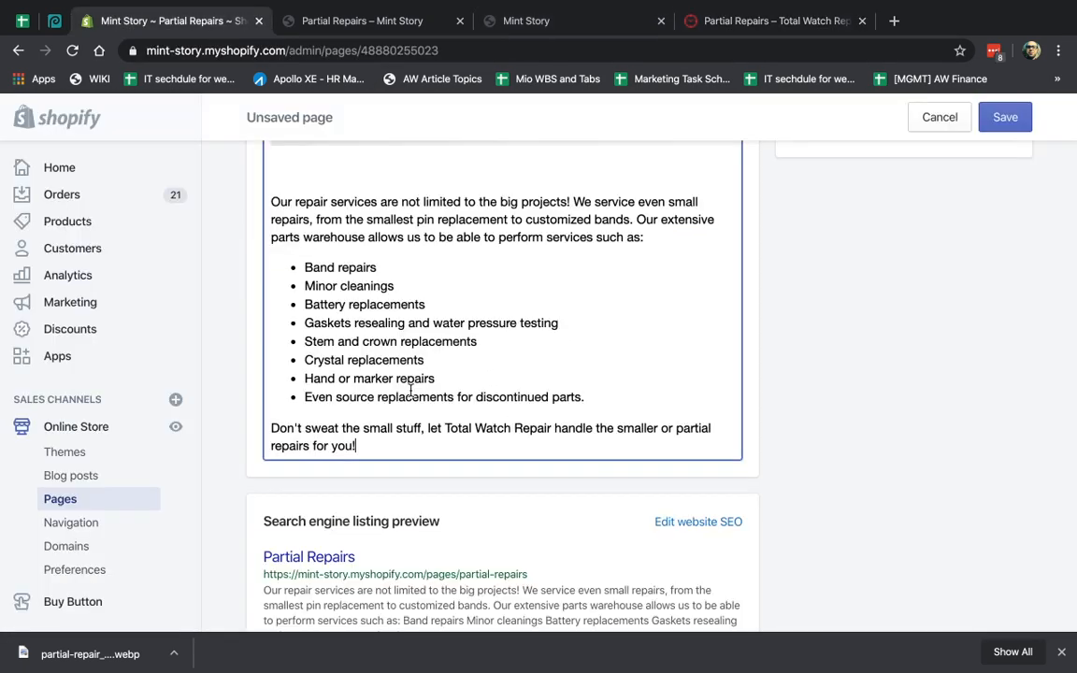
left_click_drag(357, 447, 270, 201)
key("super+v")
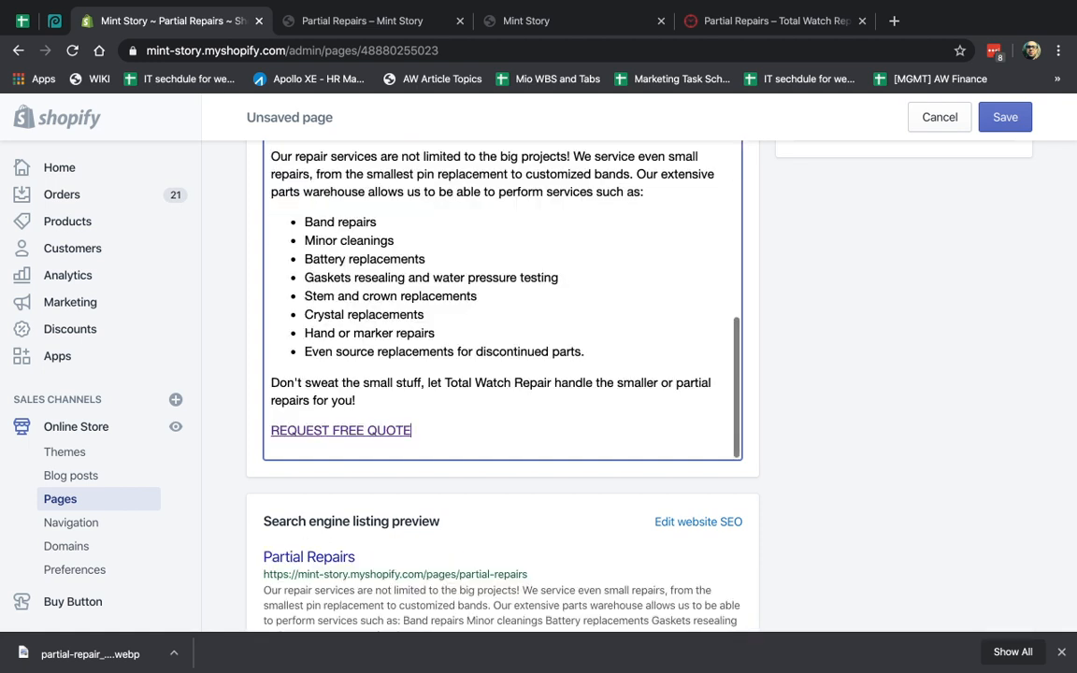
Save the page and check the repair text and quote button on the reloaded live storefront page
left_click(1007, 120)
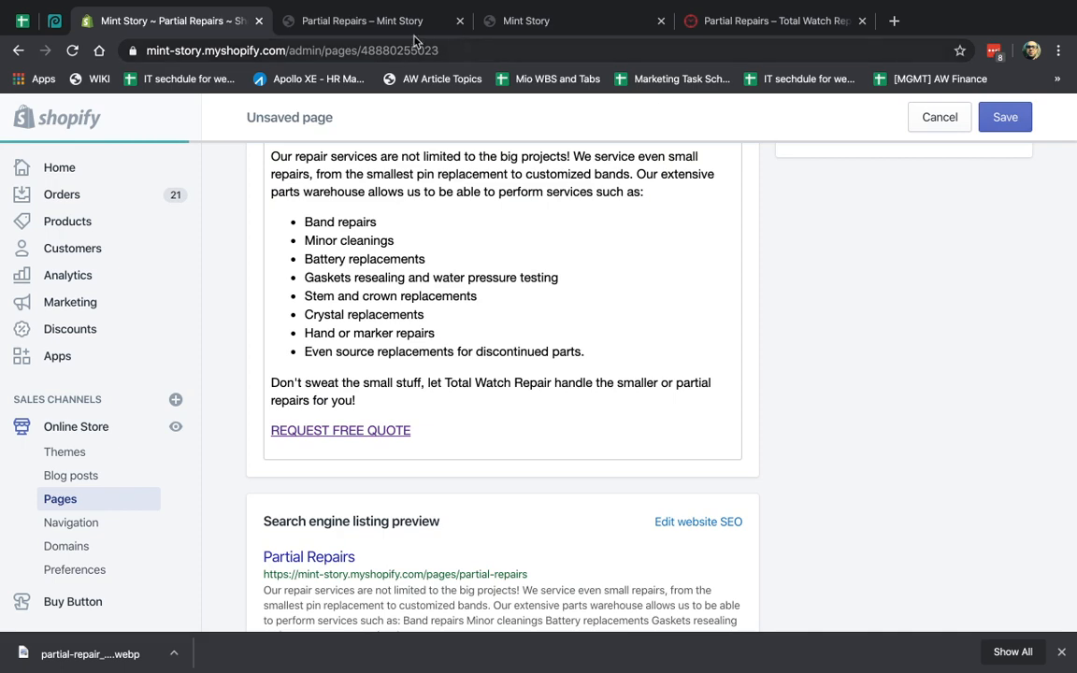
left_click(377, 23)
key("super+r")
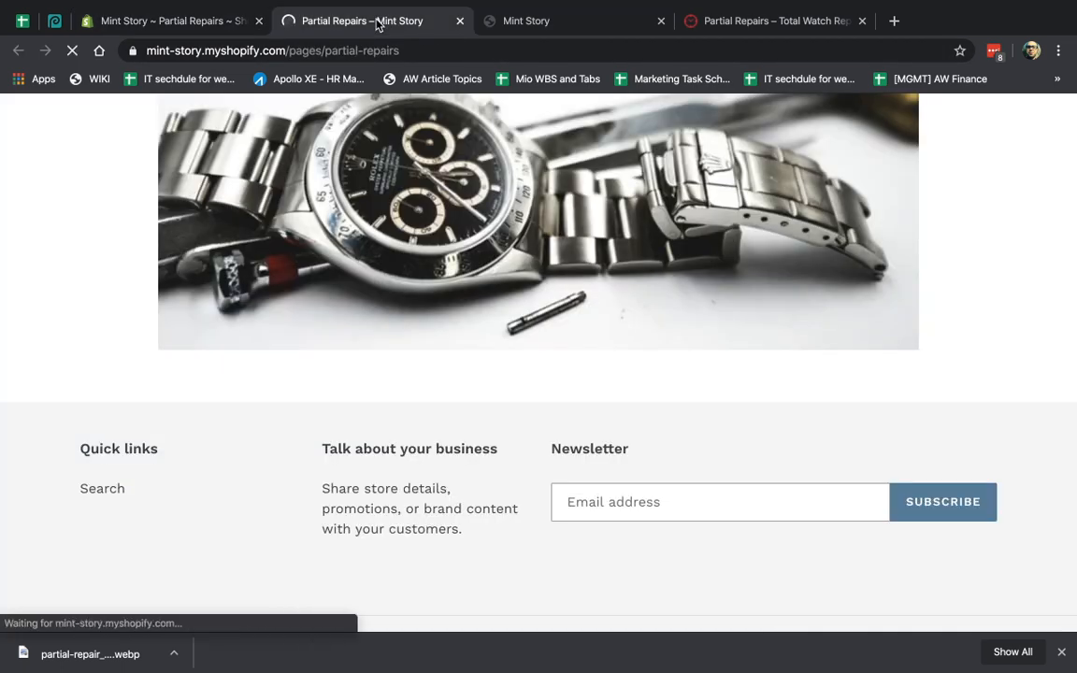
scroll(639, 299, "down", 3)
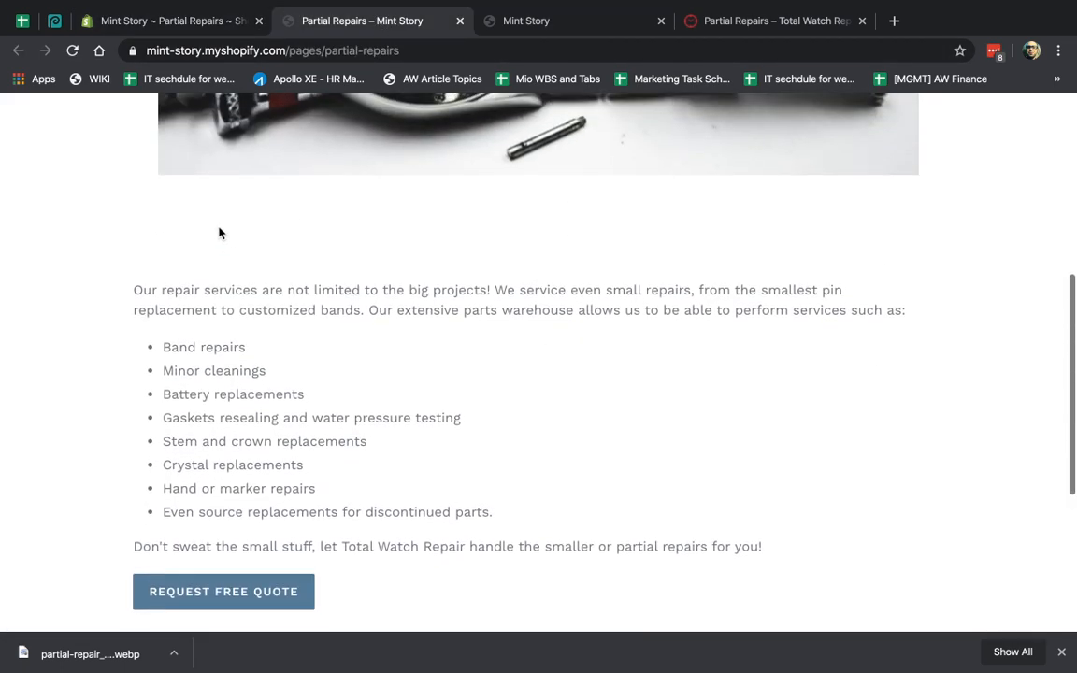
Remove the blank line between the watch image and the "Our repair services" paragraph in the page content, and save
left_click(213, 19)
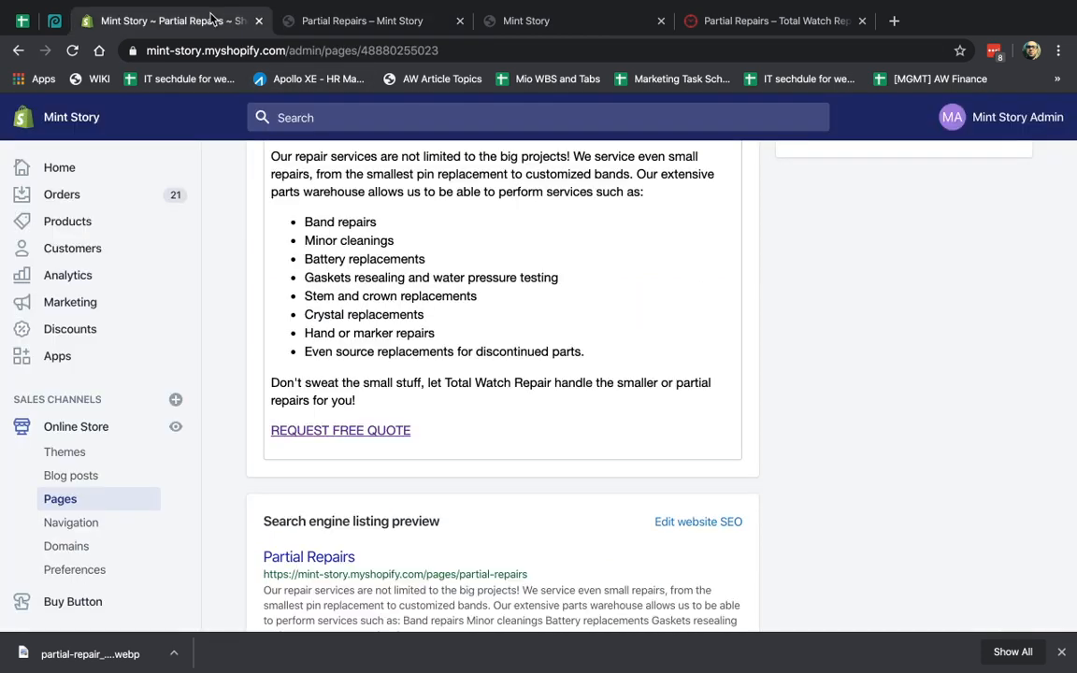
scroll(427, 330, "up", 2)
left_click(381, 269)
key("super+Left")
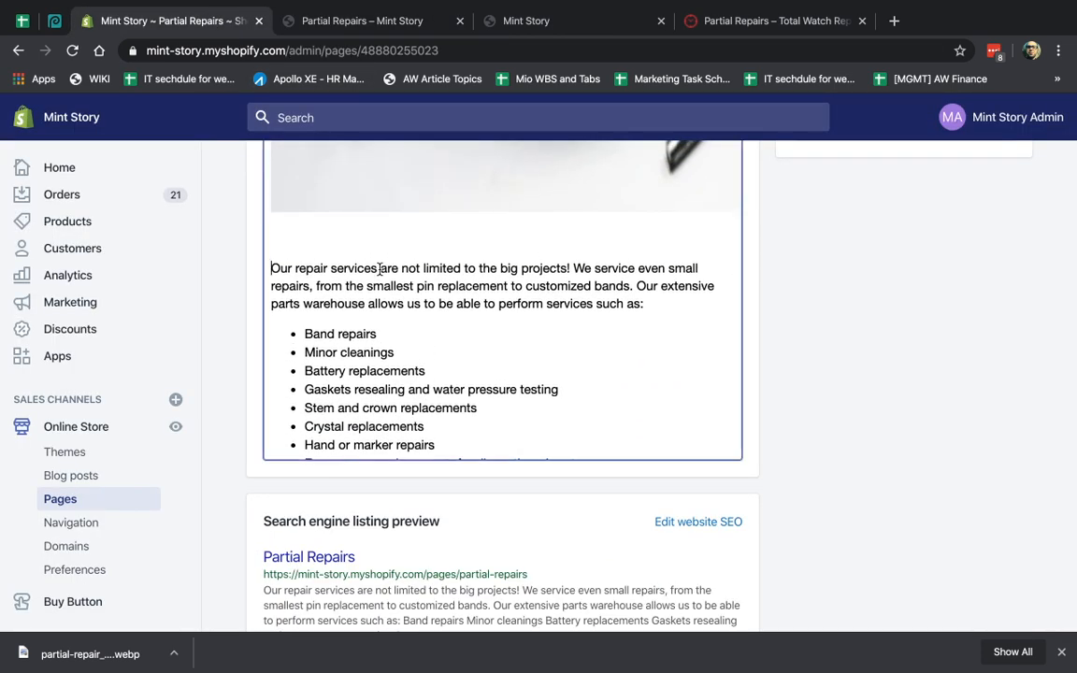
key("BackSpace")
left_click(1005, 117)
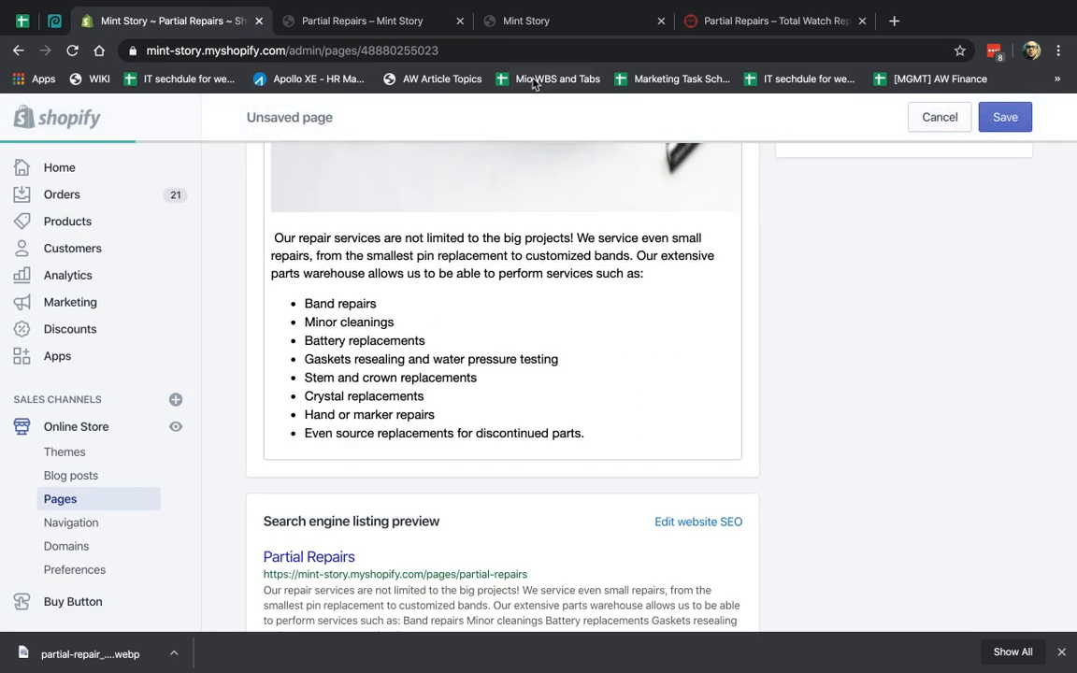
Reload the live Partial Repairs page and examine the image, the spacing above the text, and the quote button
left_click(361, 18)
key("super+r")
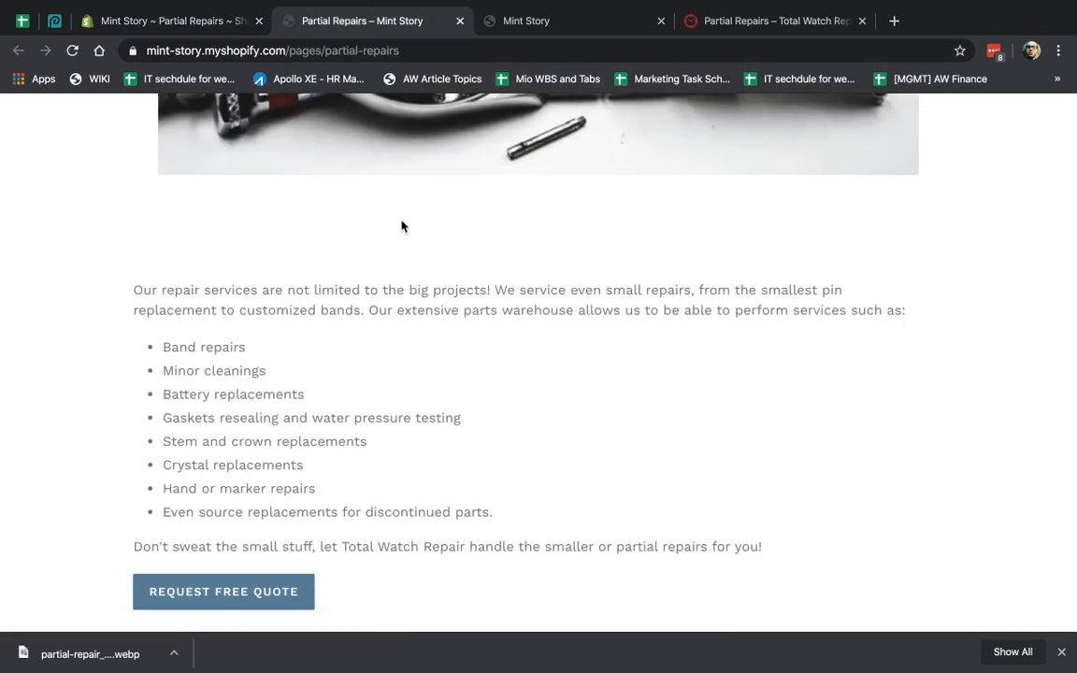
scroll(402, 226, "up", 2)
scroll(178, 391, "up", 4)
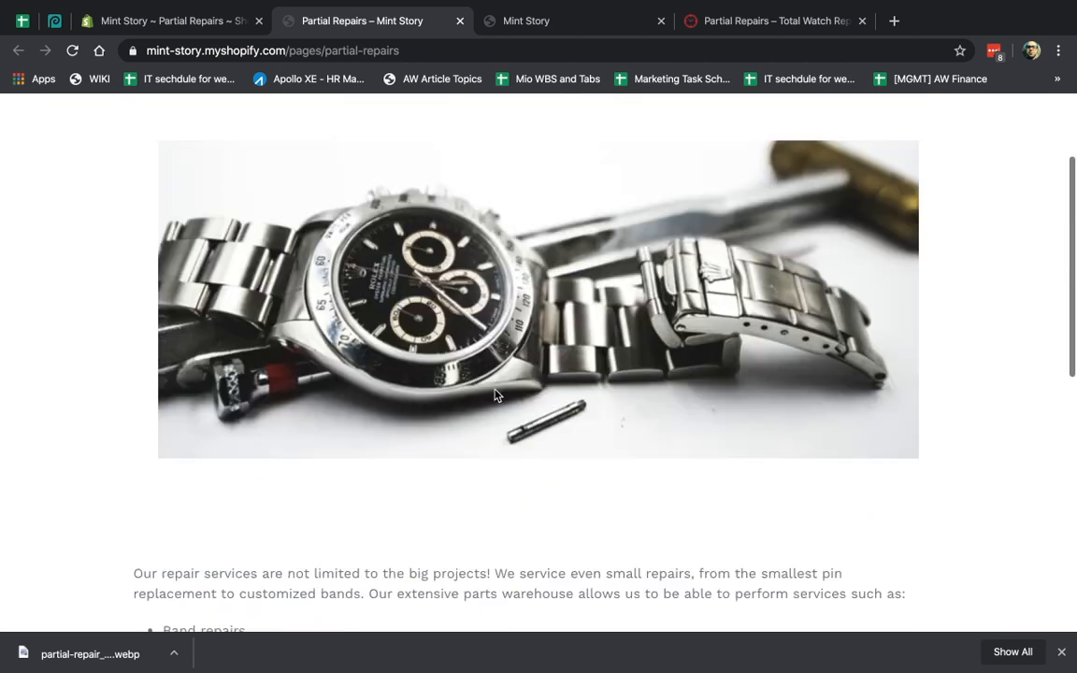
scroll(502, 383, "down", 5)
scroll(502, 384, "down", 3)
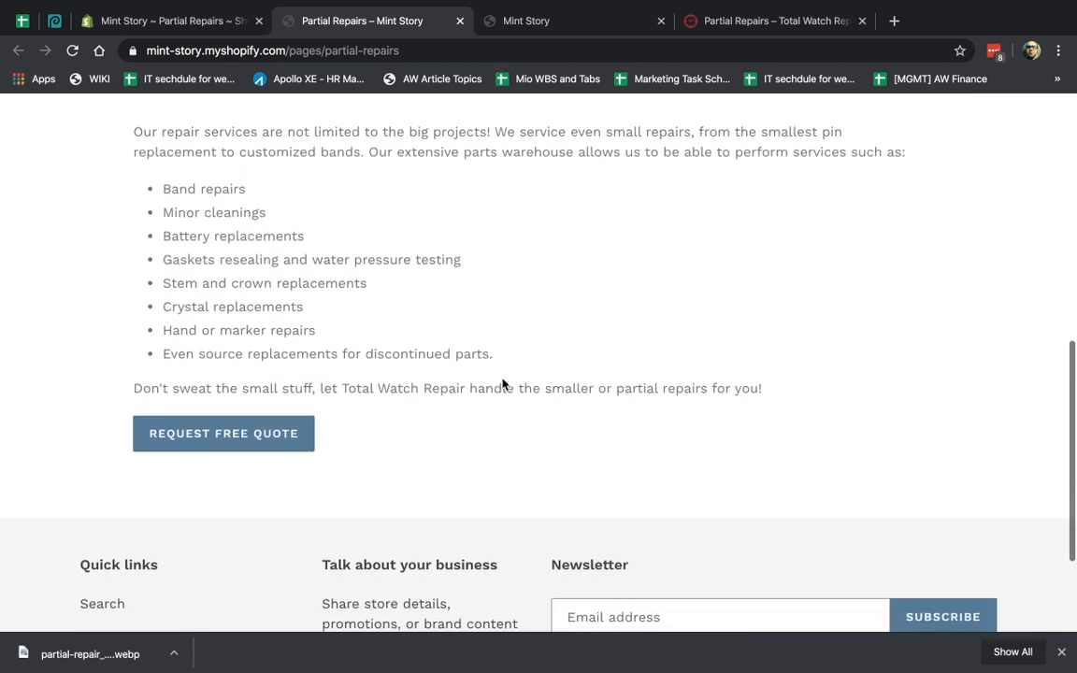
scroll(502, 383, "up", 1)
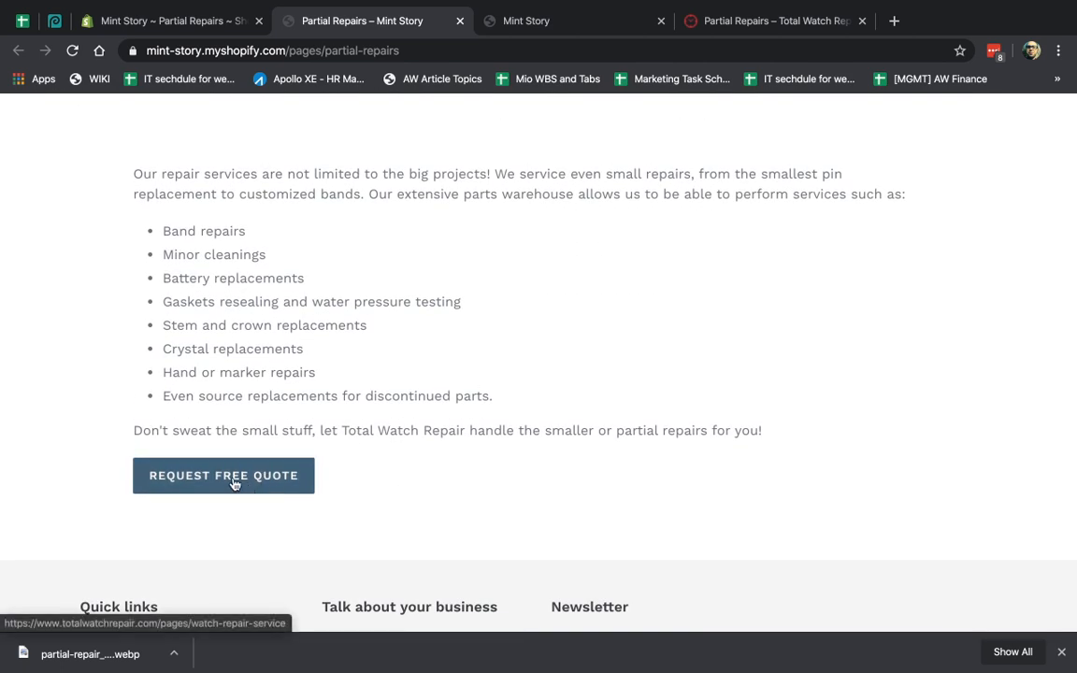
scroll(485, 432, "up", 5)
scroll(485, 432, "up", 2)
scroll(485, 438, "down", 5)
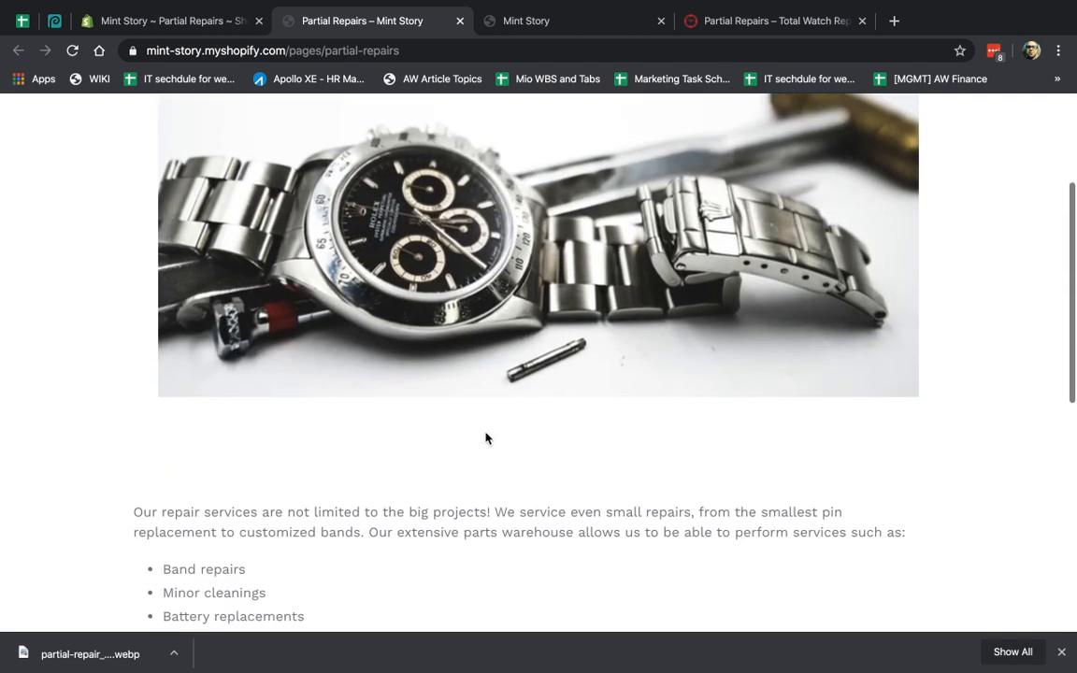
Delete the watch image from the content of the Partial Repairs page in the Shopify admin
left_click(173, 15)
scroll(491, 281, "up", 5)
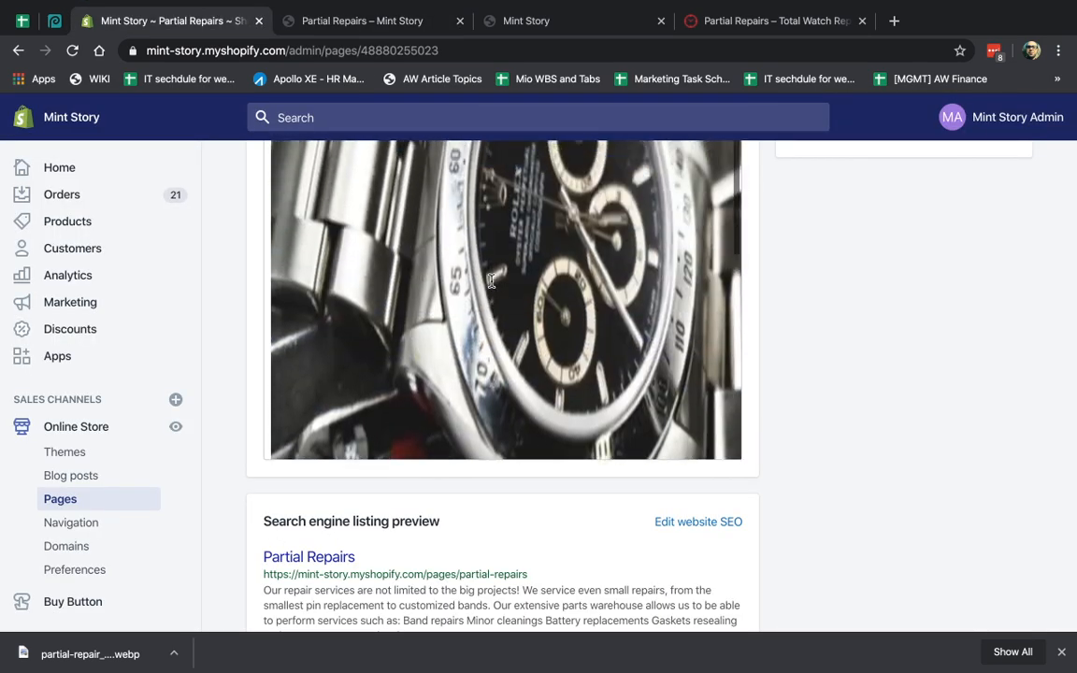
scroll(887, 361, "up", 5)
scroll(887, 361, "up", 1)
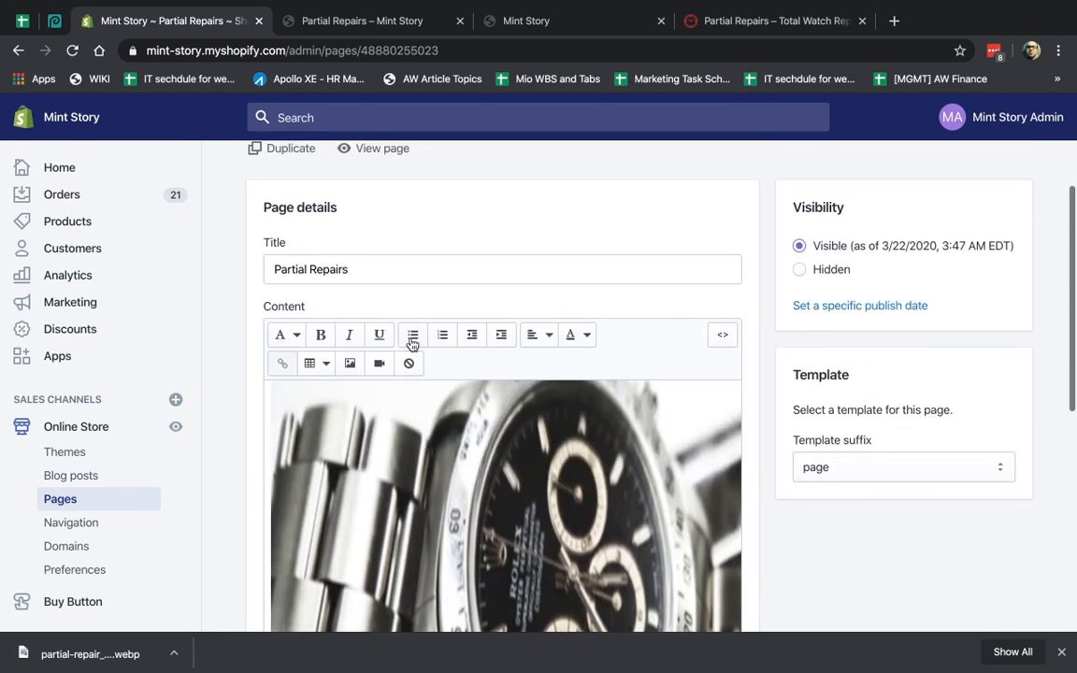
left_click(484, 450)
key("Delete")
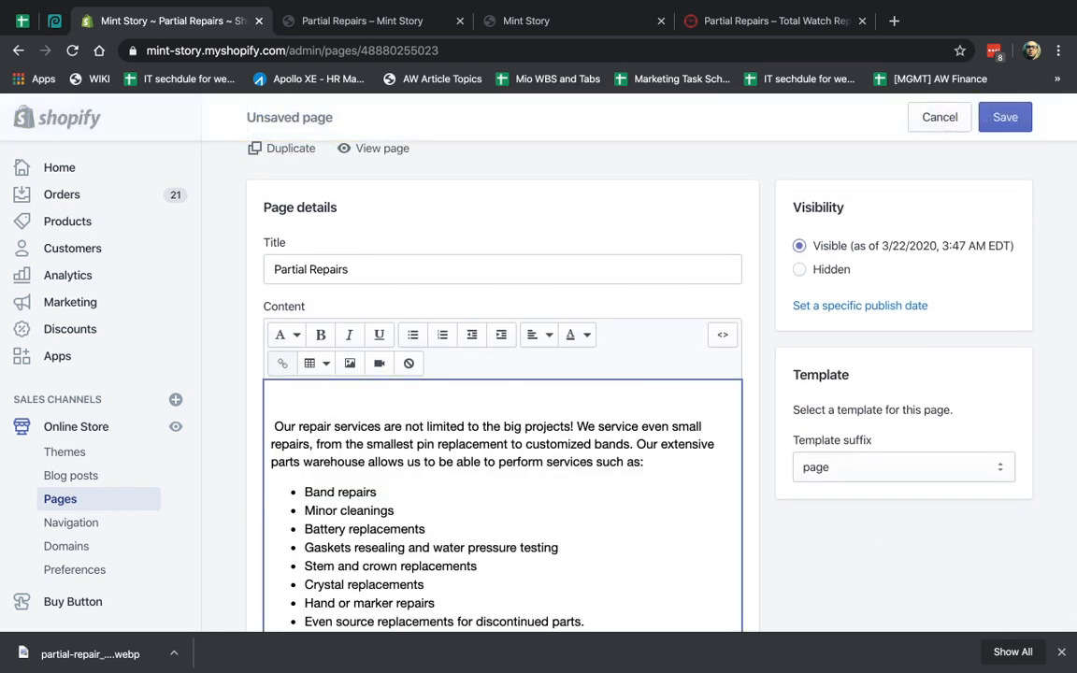
Insert a table above the repair services text and expand it to two rows and two columns
left_click(313, 369)
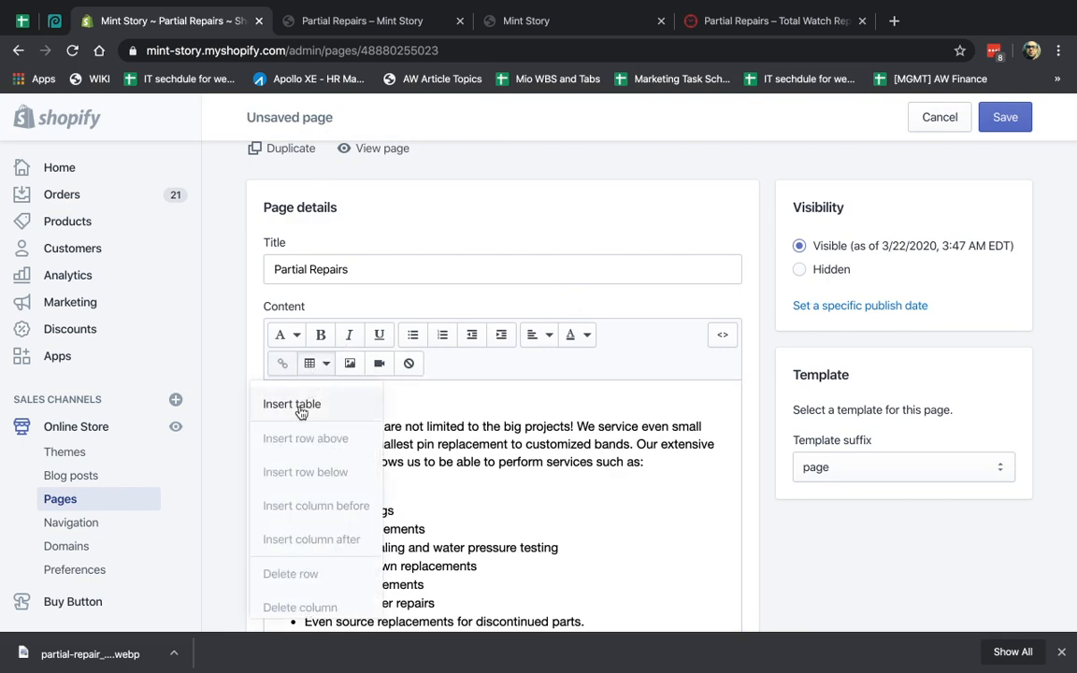
left_click(299, 408)
scroll(422, 458, "down", 1)
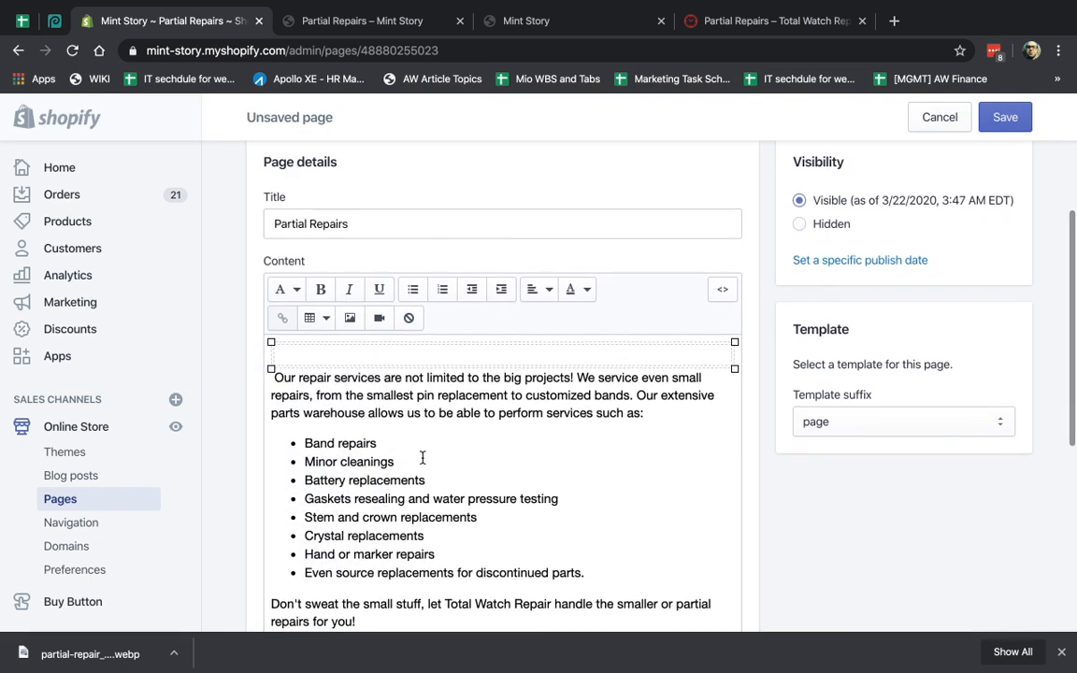
left_click(313, 318)
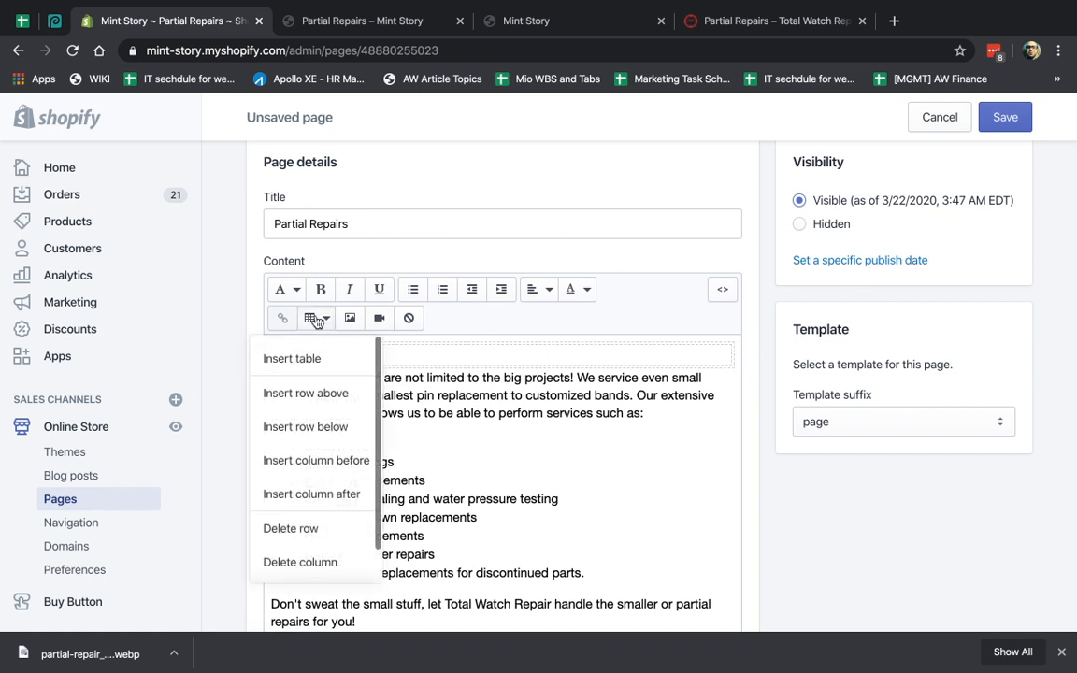
left_click(333, 408)
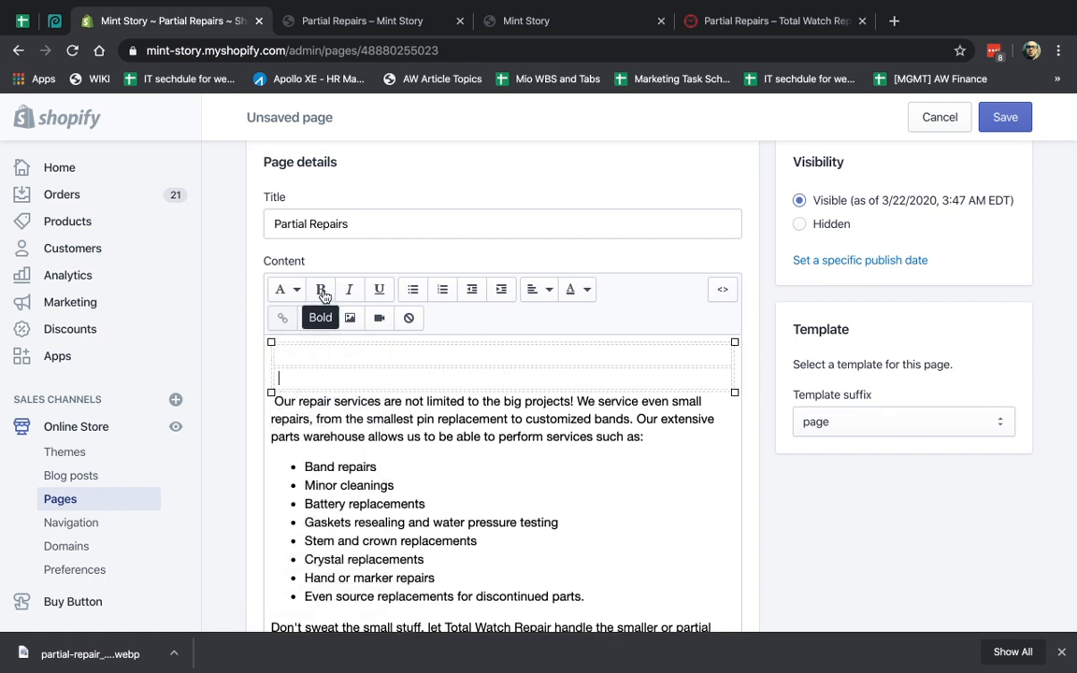
left_click(325, 319)
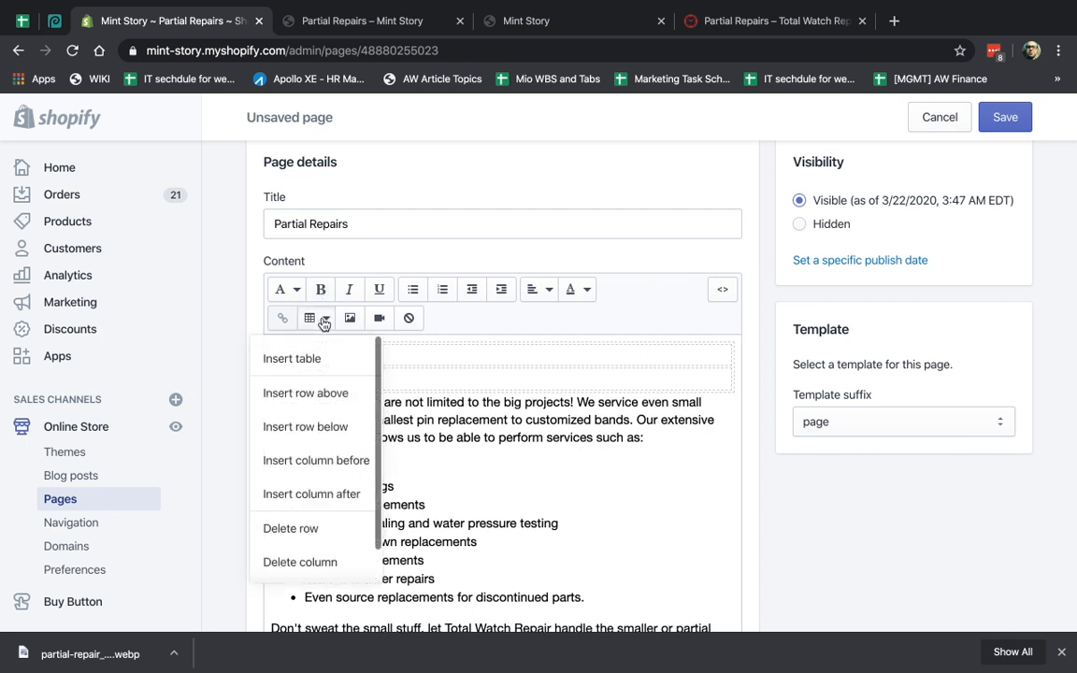
left_click(340, 495)
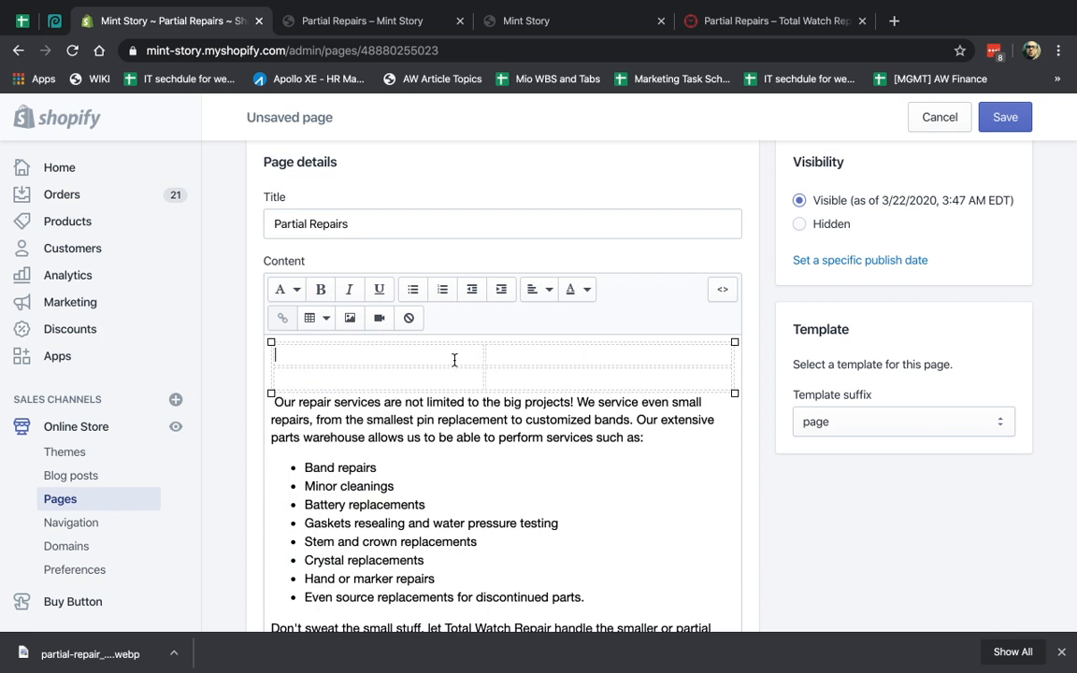
Fill the four table cells with the numbers 1, 2, 3 and 4, row by row
left_click(454, 360)
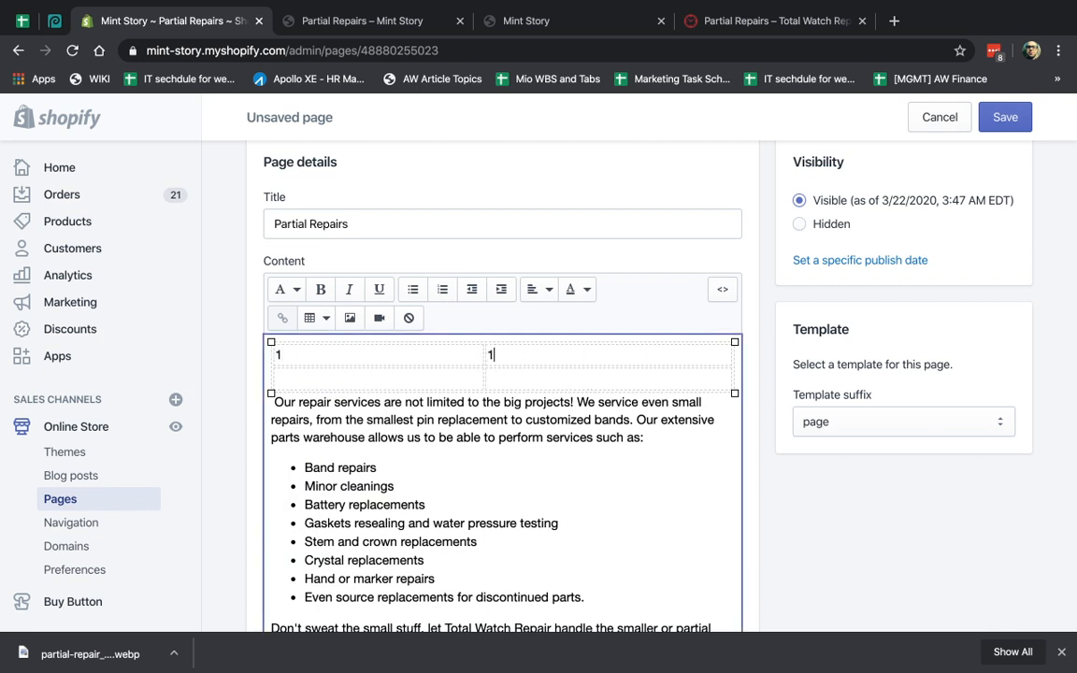
key("Tab")
type("3")
Save the page and check the numbered table on the reloaded live storefront page
left_click(1006, 122)
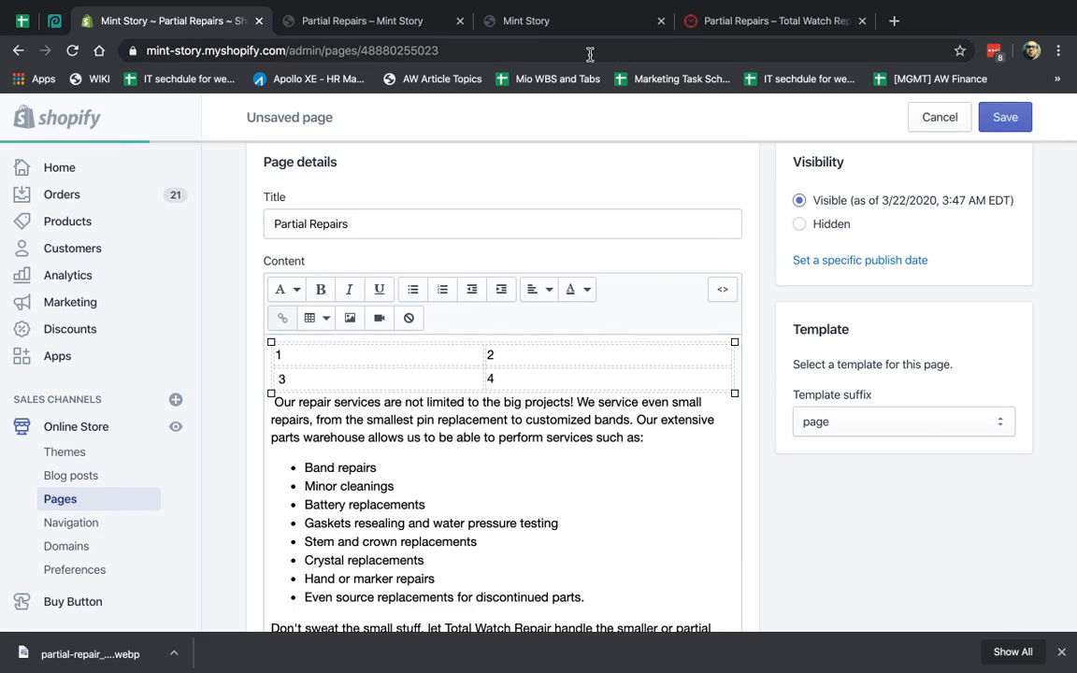
left_click(405, 22)
key("super+r")
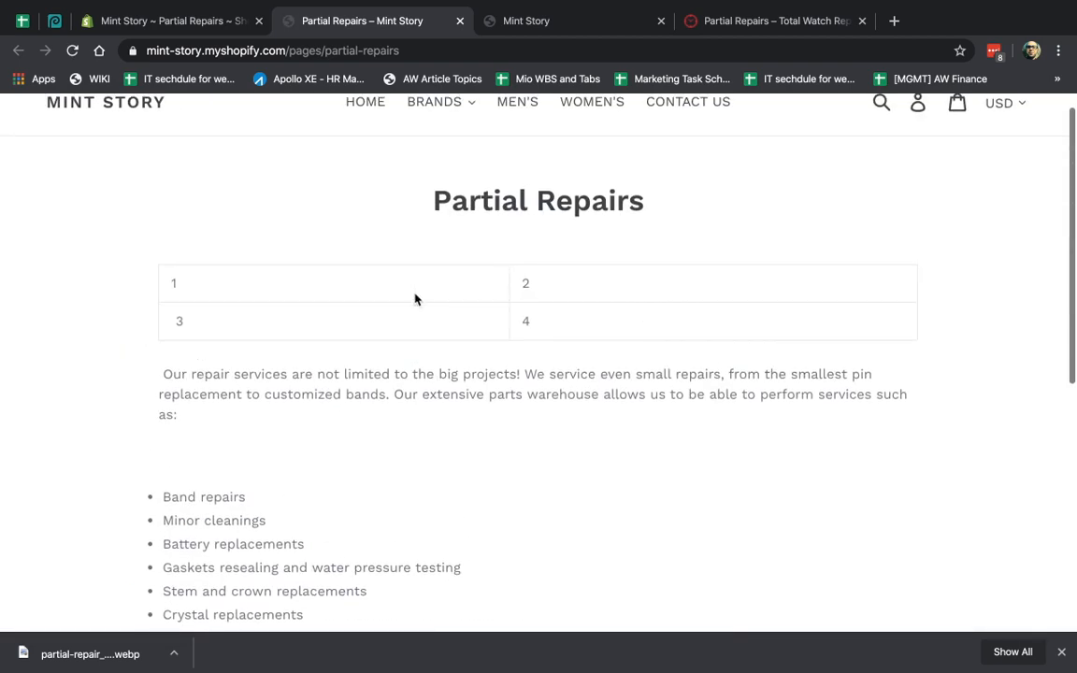
left_click(186, 11)
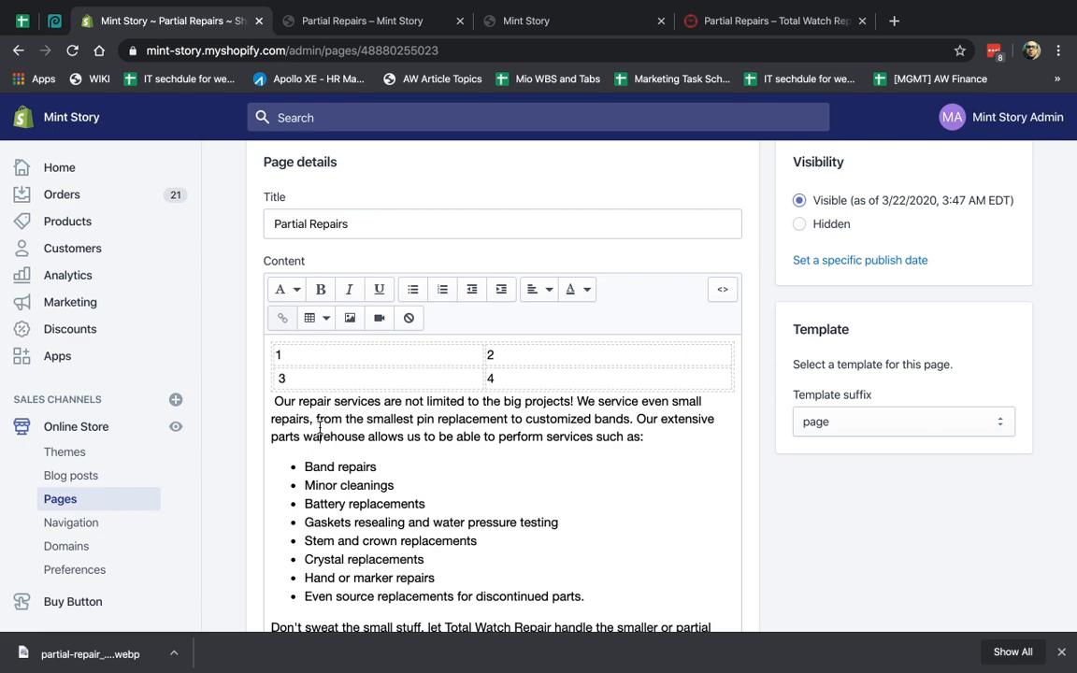
left_click_drag(320, 431, 416, 419)
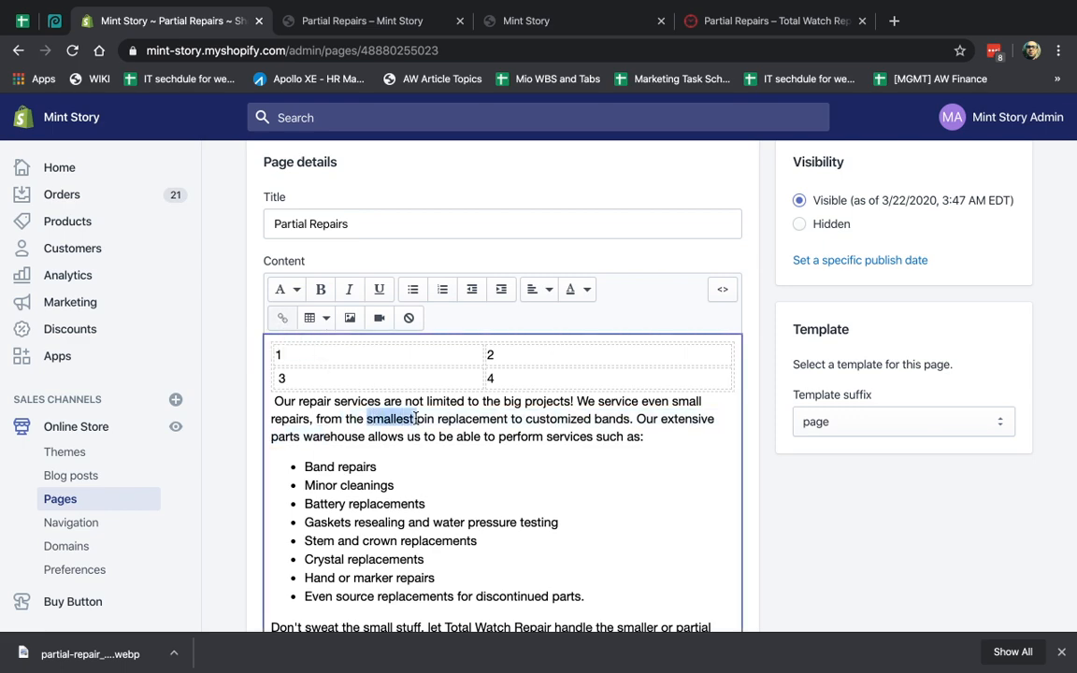
left_click(280, 316)
left_click(399, 318)
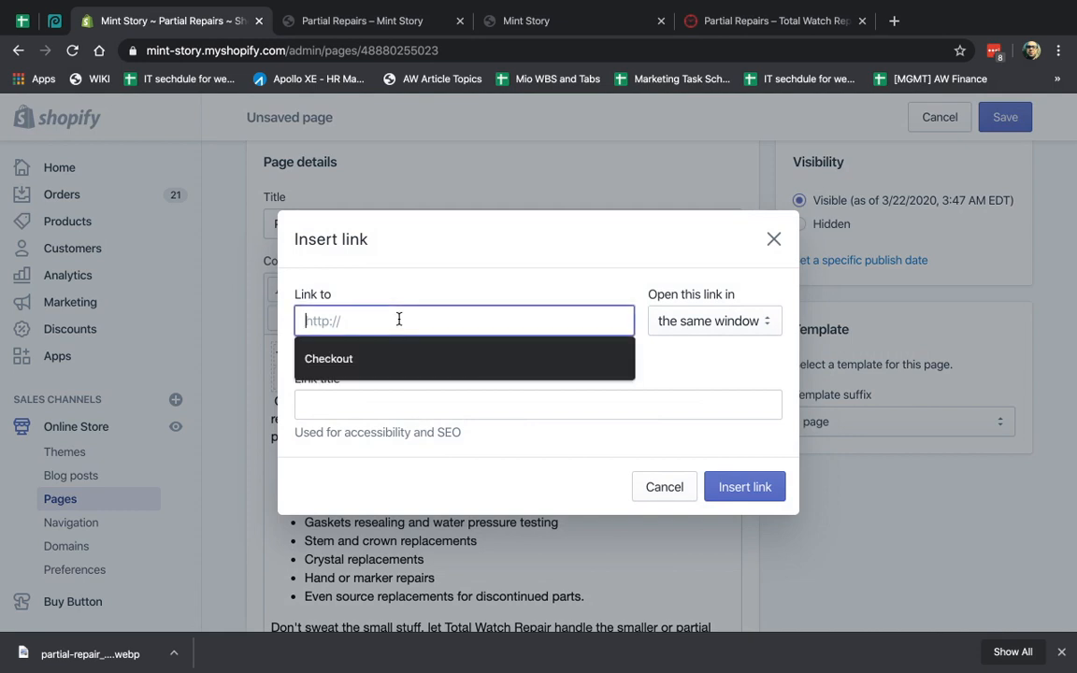
type("https://www.yahoo.com")
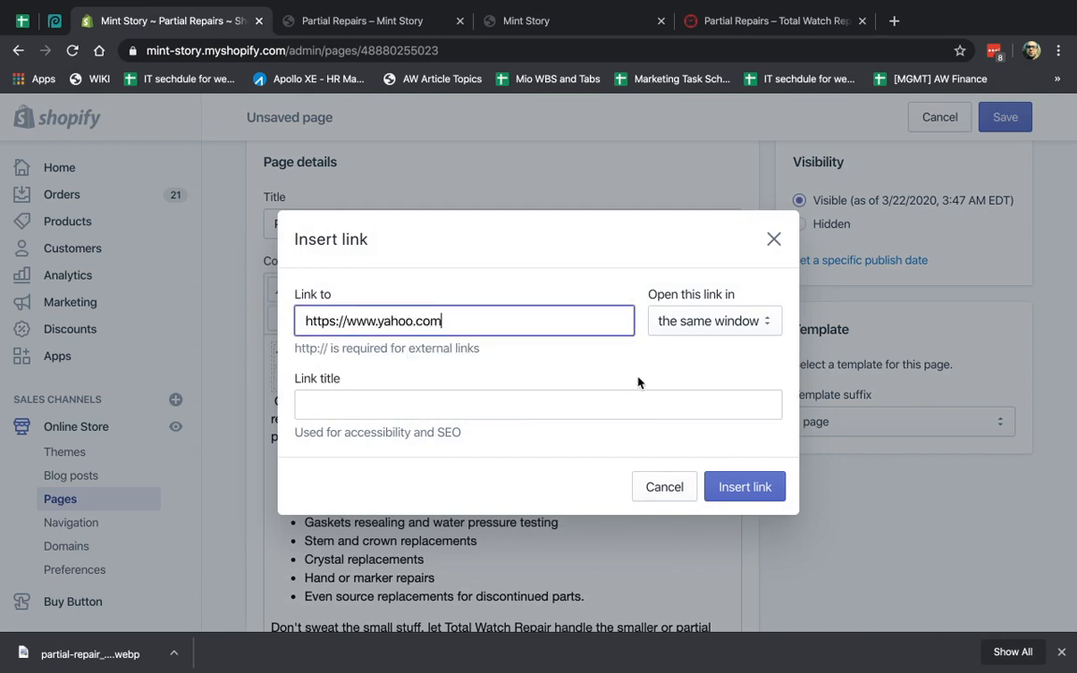
triple_click(323, 318)
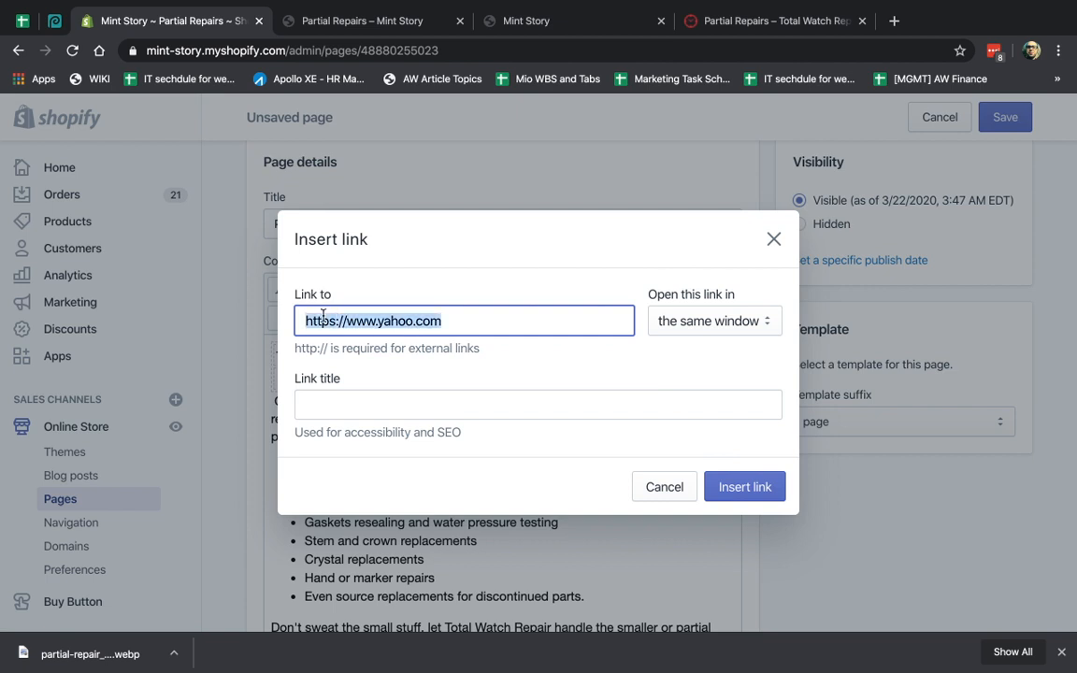
type("mysite.com")
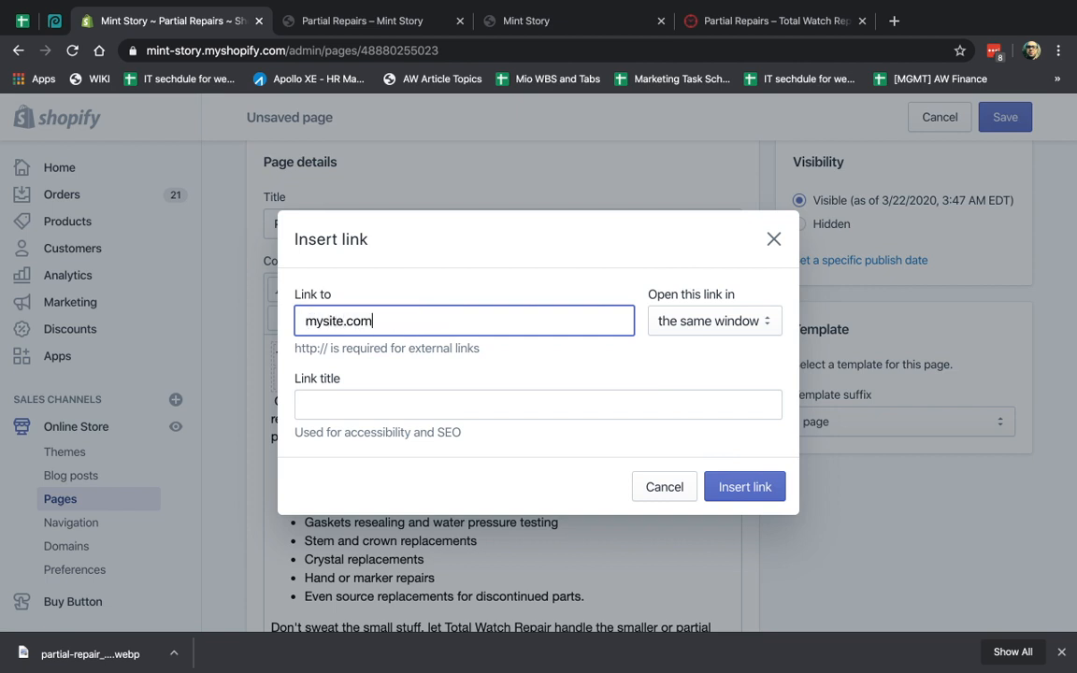
type("/")
key("super+Left")
type("https://www.")
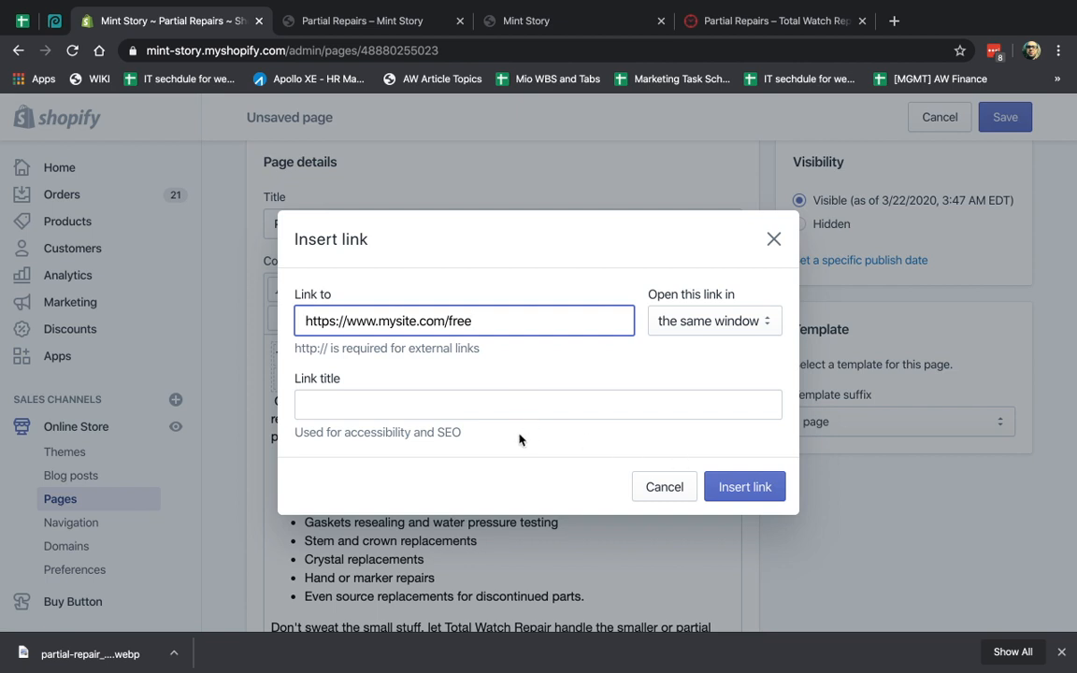
Give the link on "smallest" the title "Free Link", keep it opening in the same window, and insert it
left_click(473, 405)
type("Free Link")
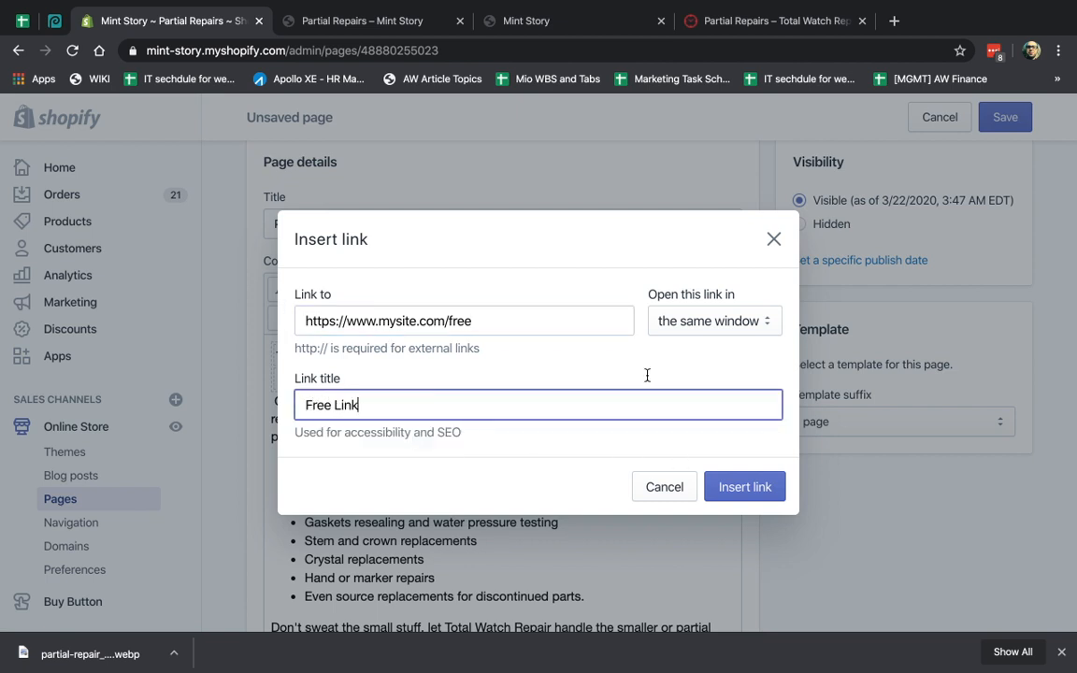
left_click(754, 320)
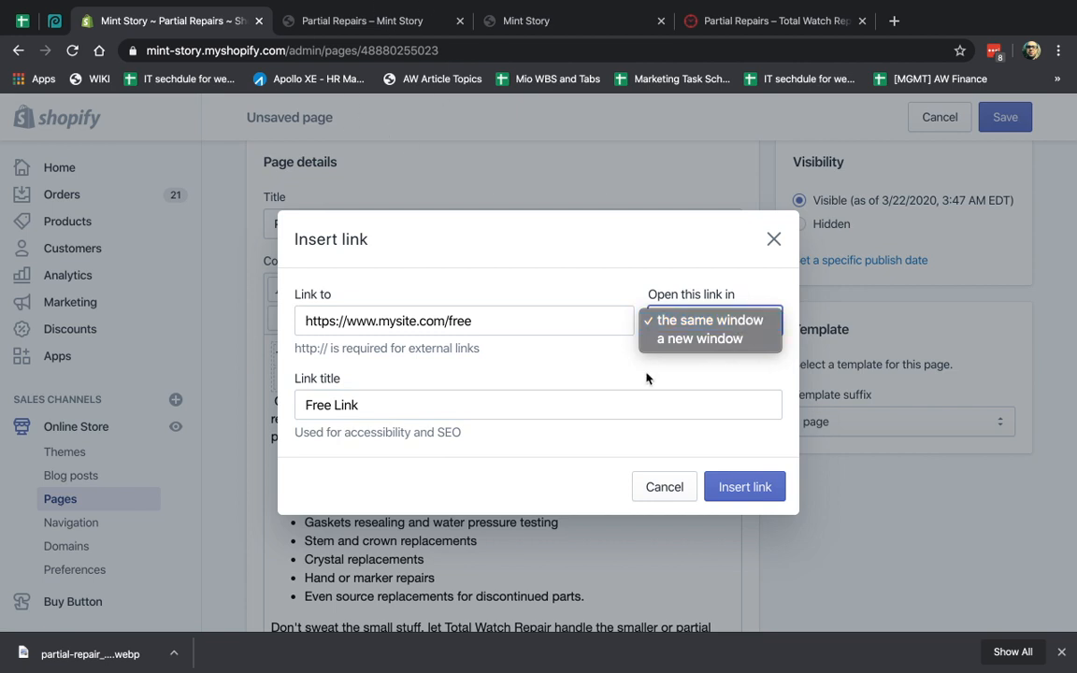
left_click(743, 496)
left_click(745, 490)
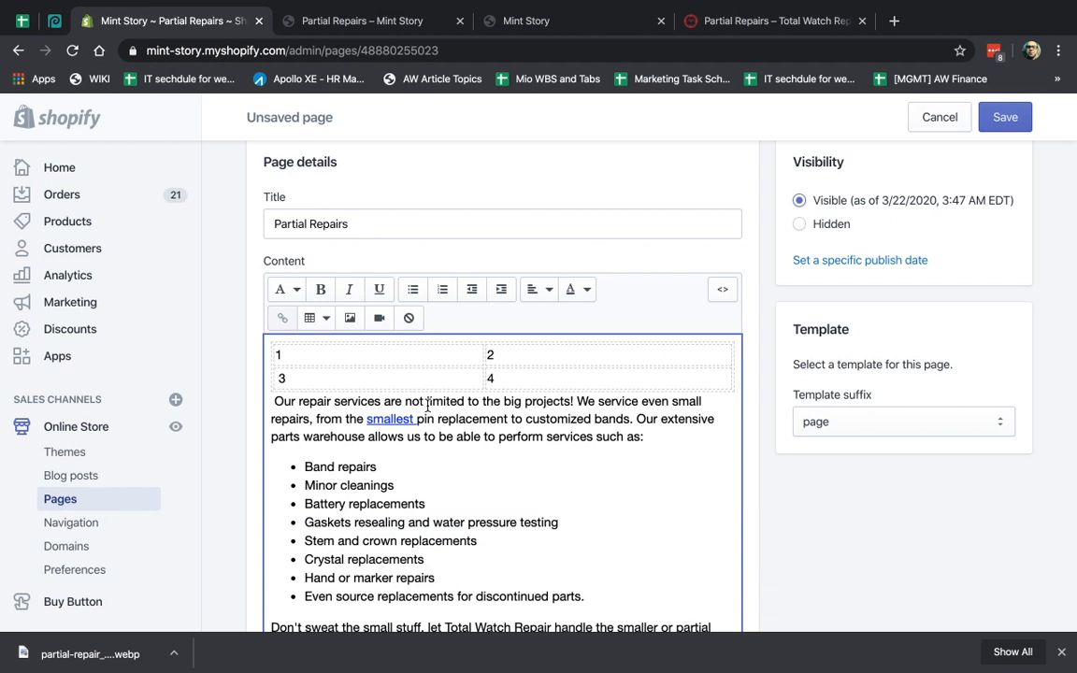
Add an empty line below the paragraph ending "services such as:" and examine the content's HTML source before returning to the visual view
left_click(647, 437)
key("Return")
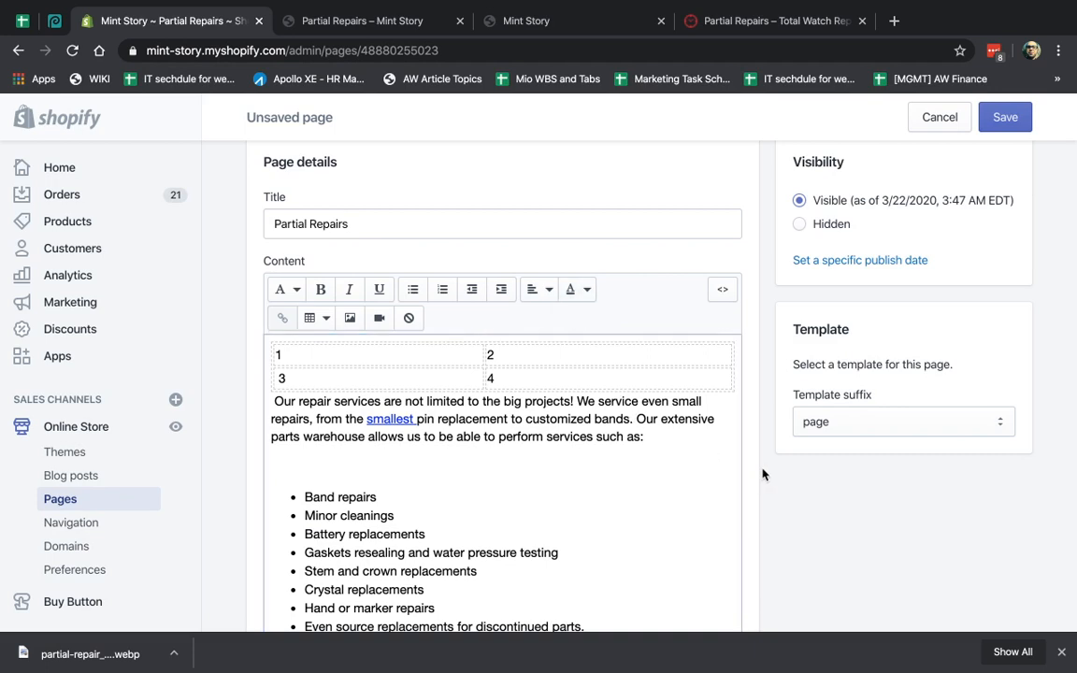
scroll(762, 475, "down", 2)
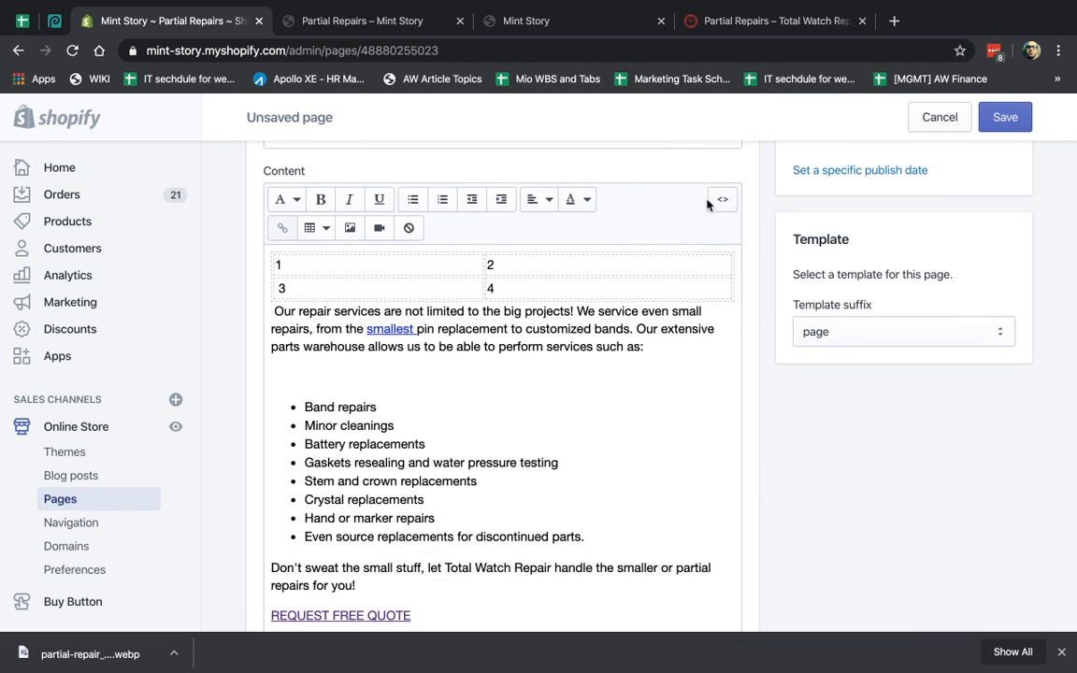
left_click(724, 203)
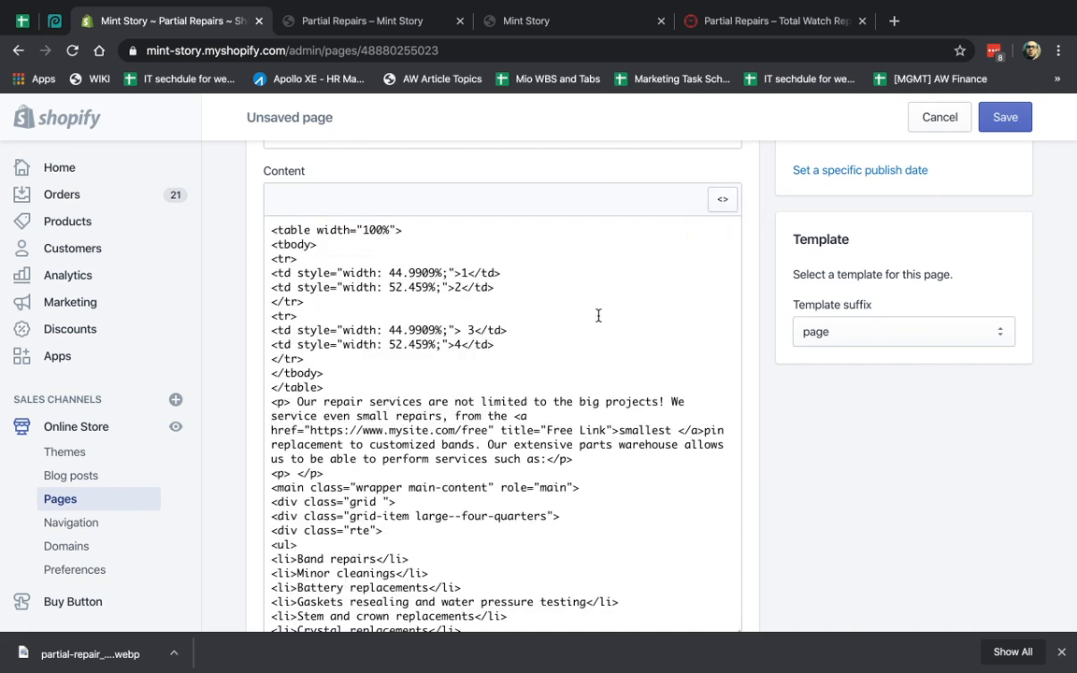
scroll(589, 356, "down", 3)
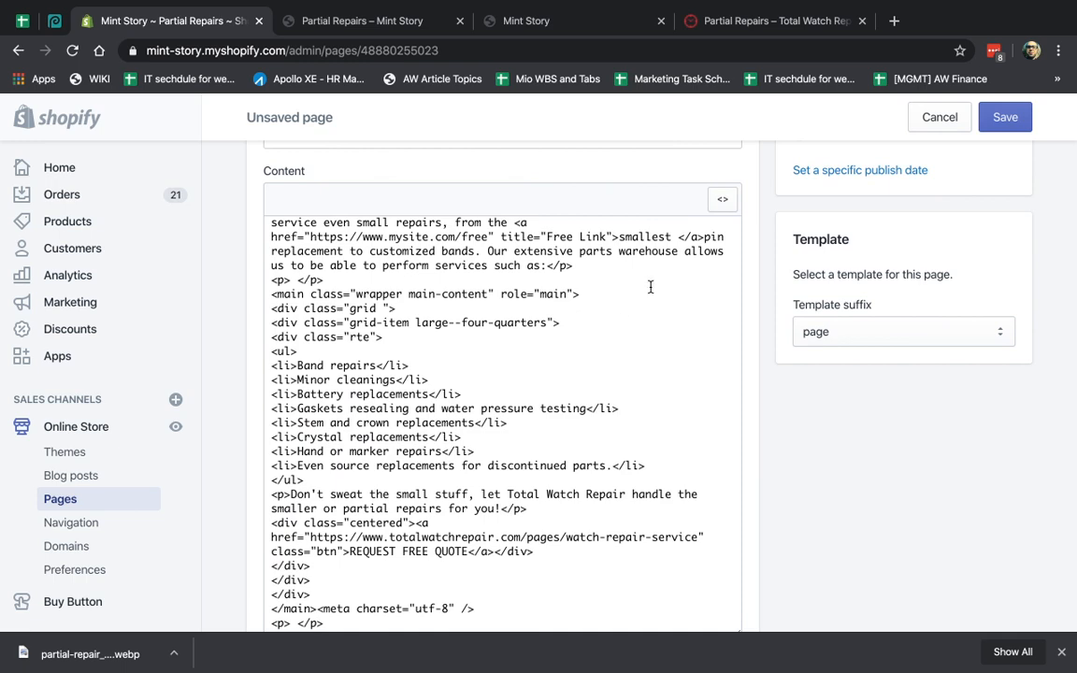
left_click(723, 199)
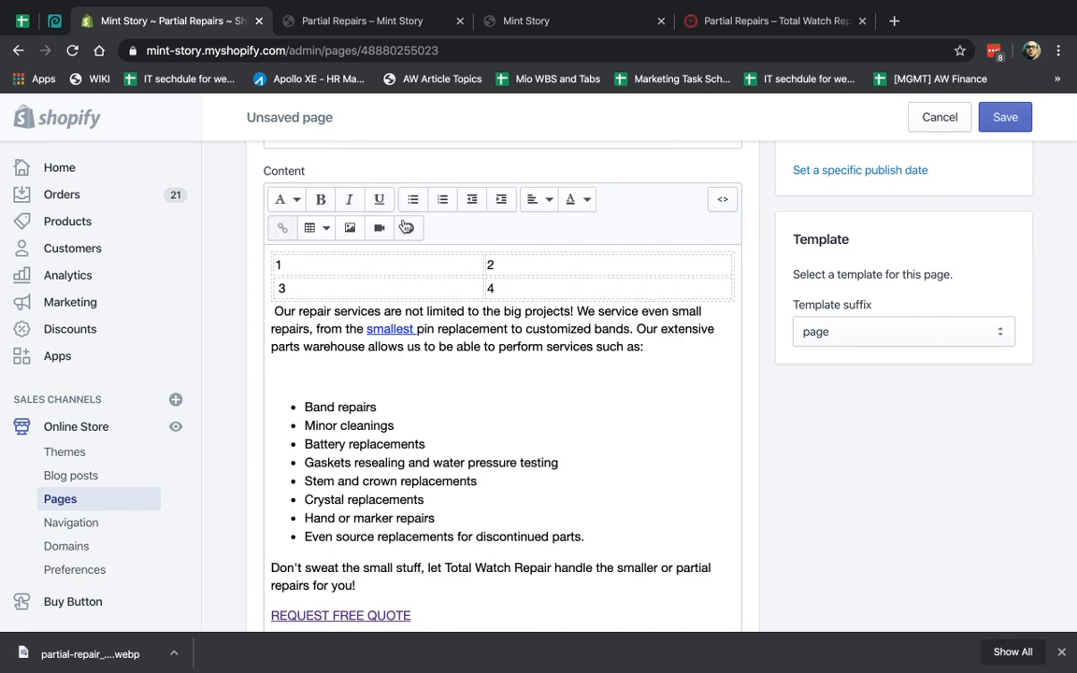
Examine the video embed form for the empty line above the bulleted list, and close it without inserting a video
scroll(452, 414, "down", 1)
left_click(378, 334)
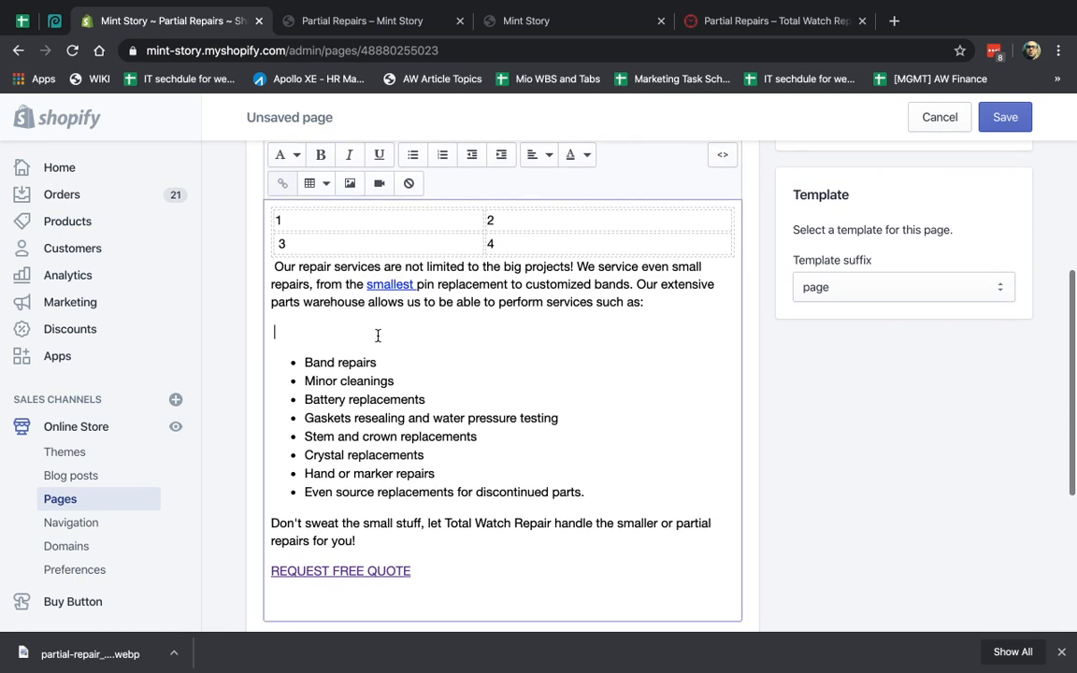
left_click(378, 184)
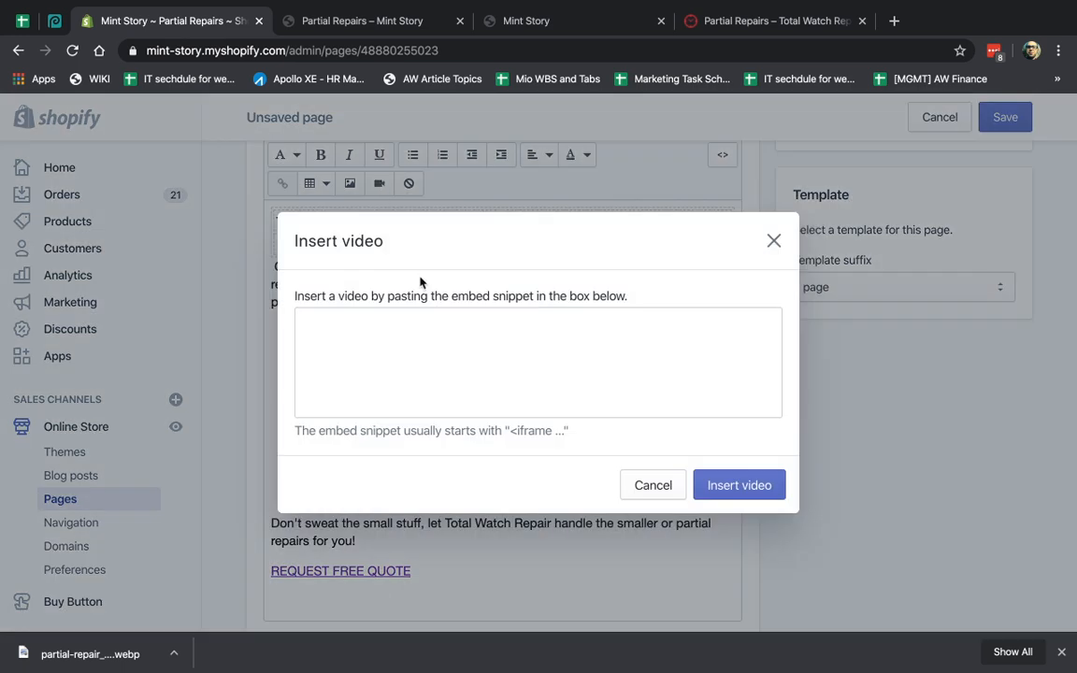
left_click(577, 372)
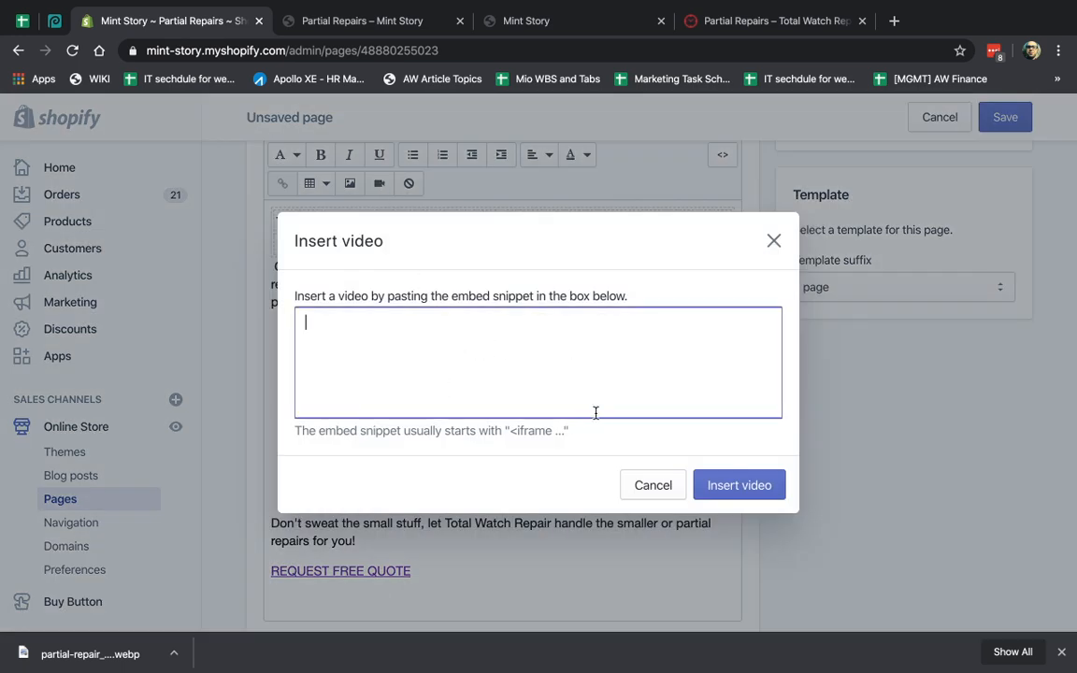
left_click_drag(517, 431, 564, 432)
left_click(565, 432)
left_click(508, 359)
key("Escape")
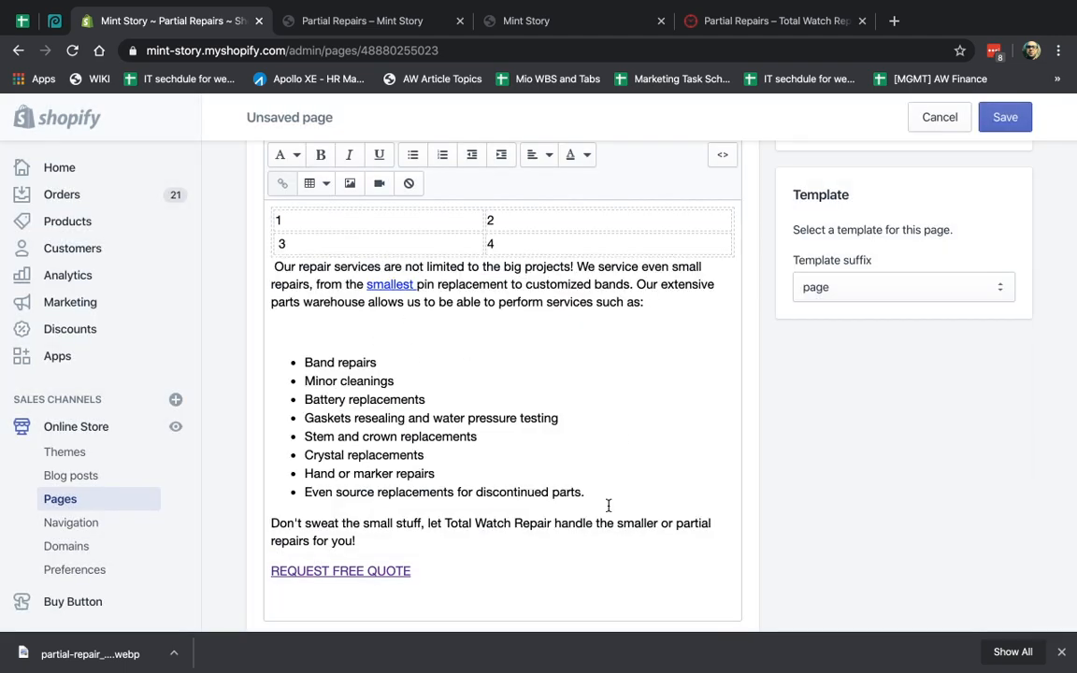
Save the Partial Repairs page with the new link and empty line
scroll(609, 505, "down", 5)
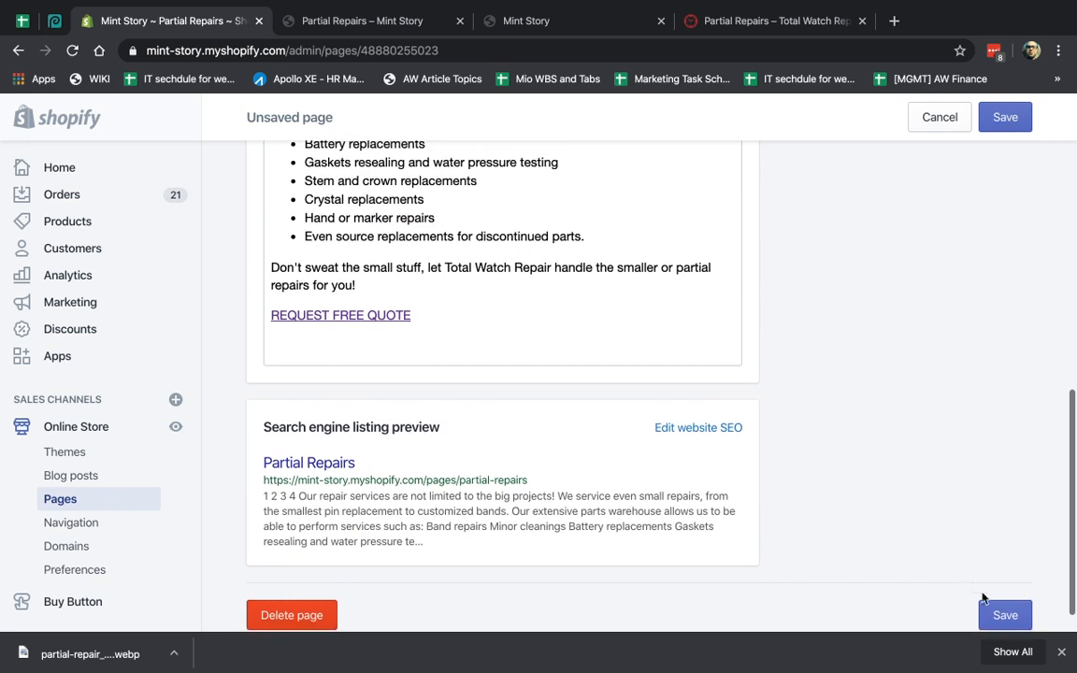
left_click(1002, 614)
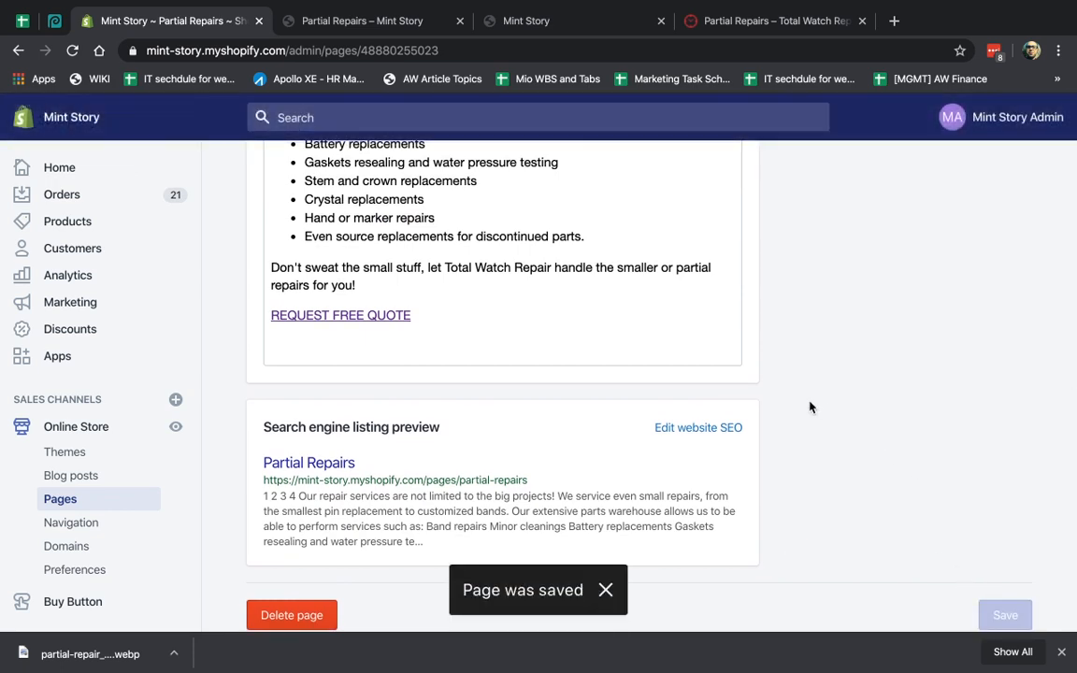
scroll(810, 407, "up", 10)
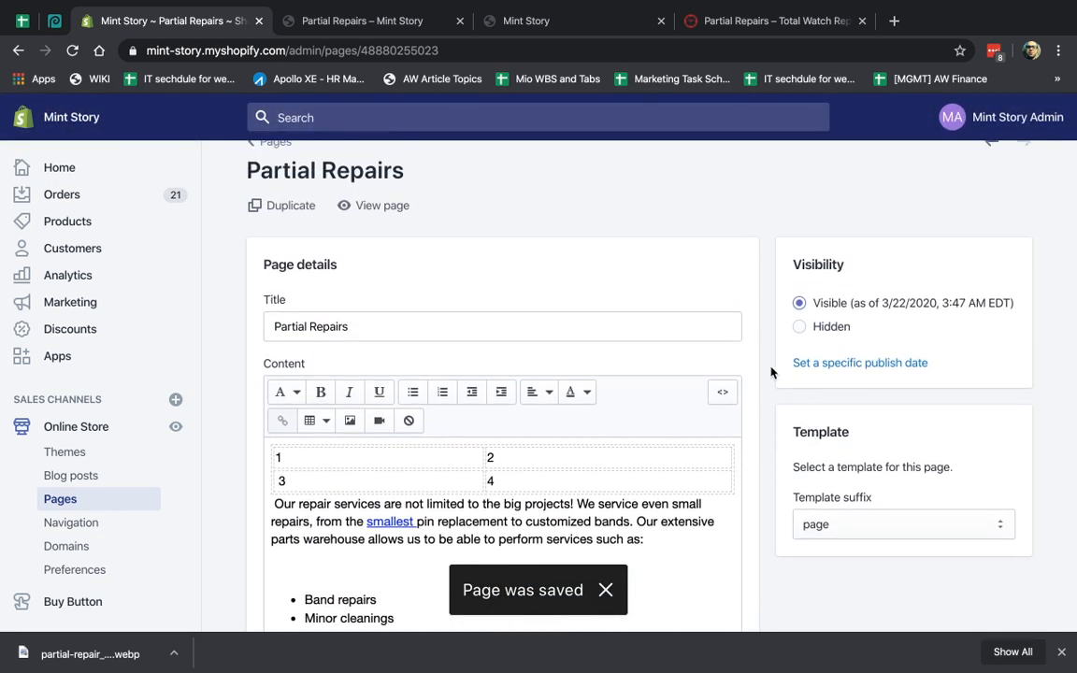
Open the page's website SEO settings for editing and set the search engine page title to "Partial Repairs - 2020"
scroll(770, 372, "down", 10)
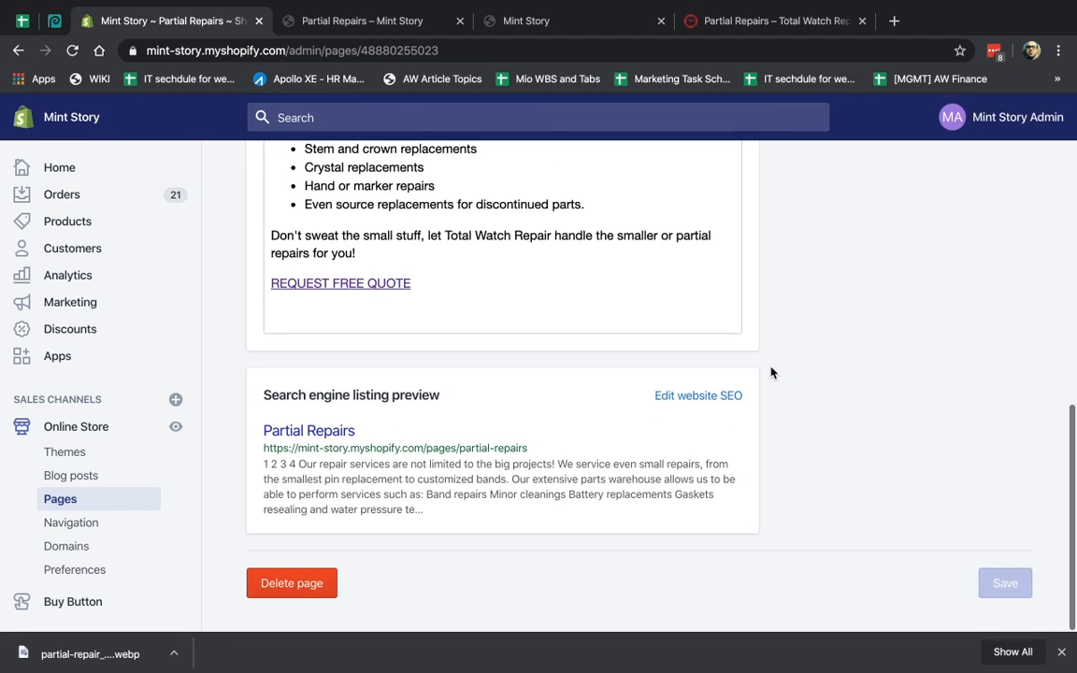
left_click(697, 400)
scroll(766, 437, "down", 5)
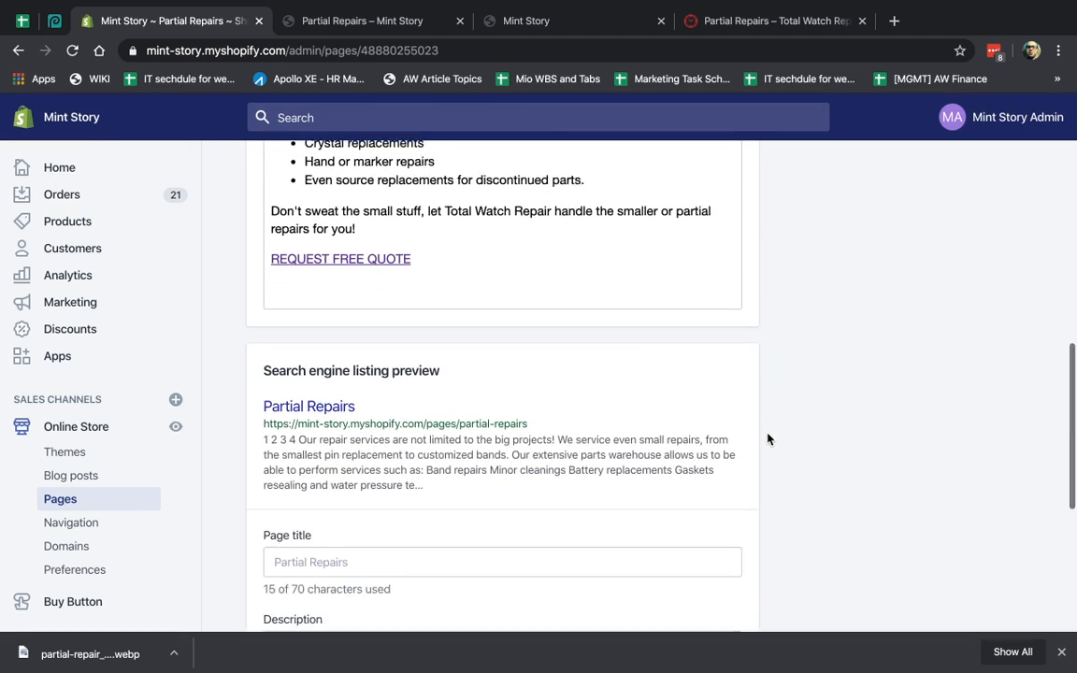
left_click(461, 356)
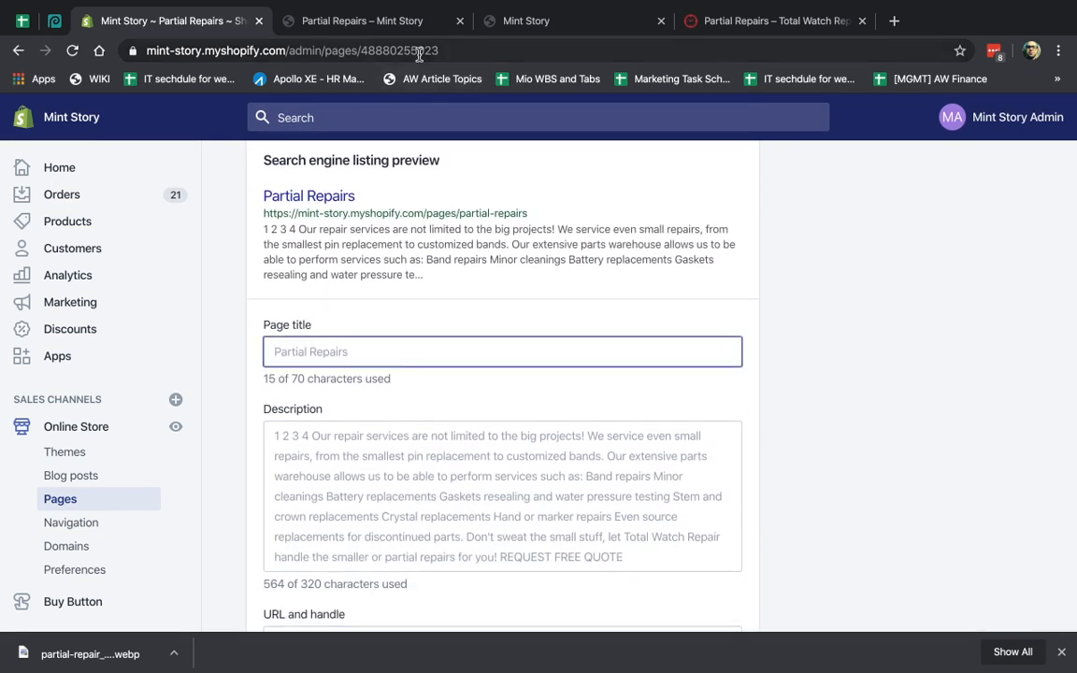
type("Pa")
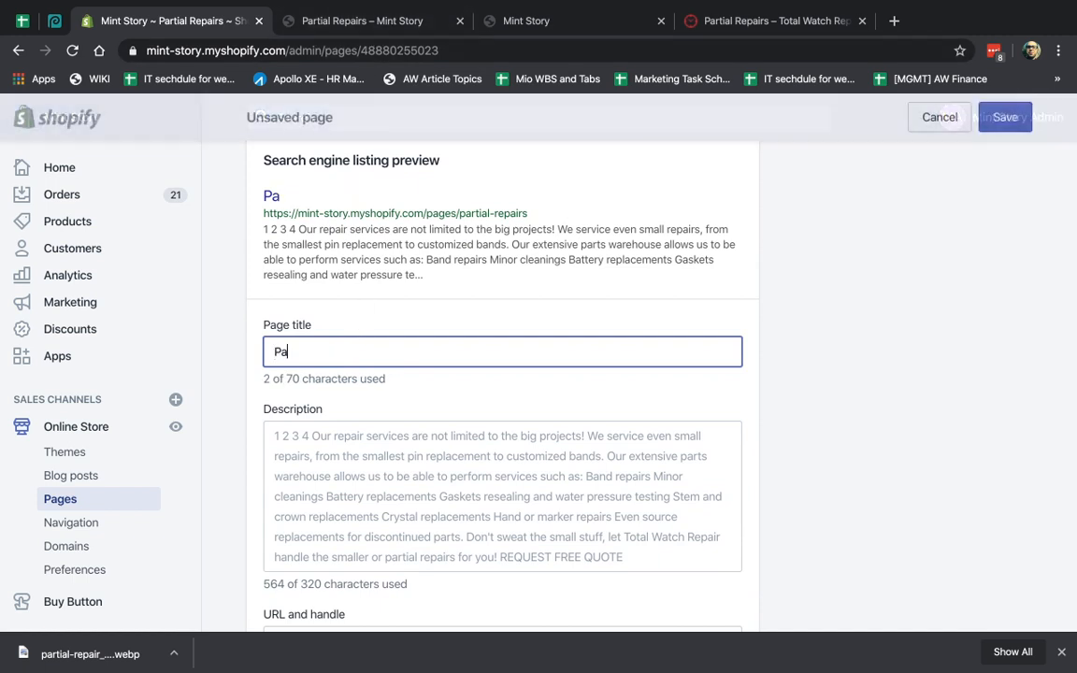
type("rtial Repairs")
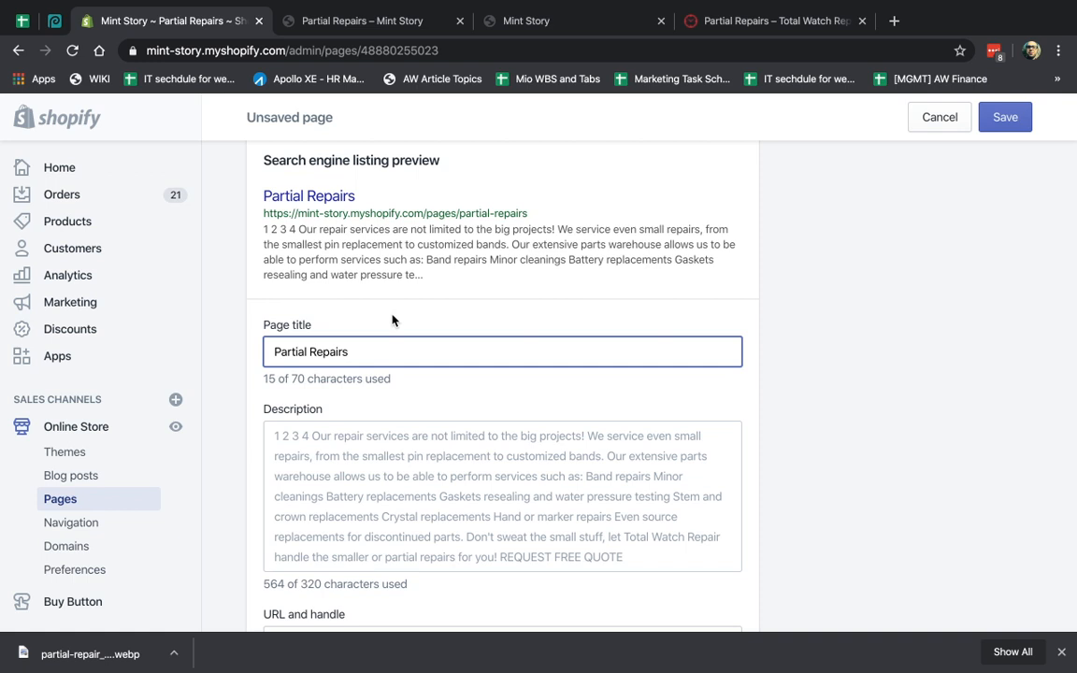
type(" - 2020")
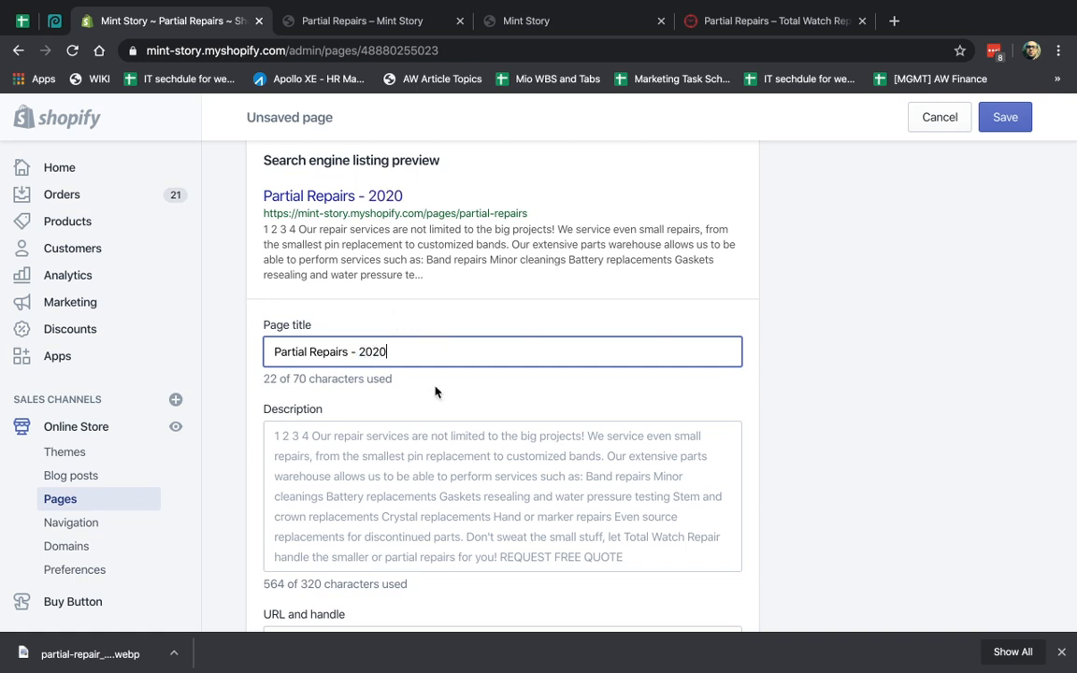
left_click(414, 452)
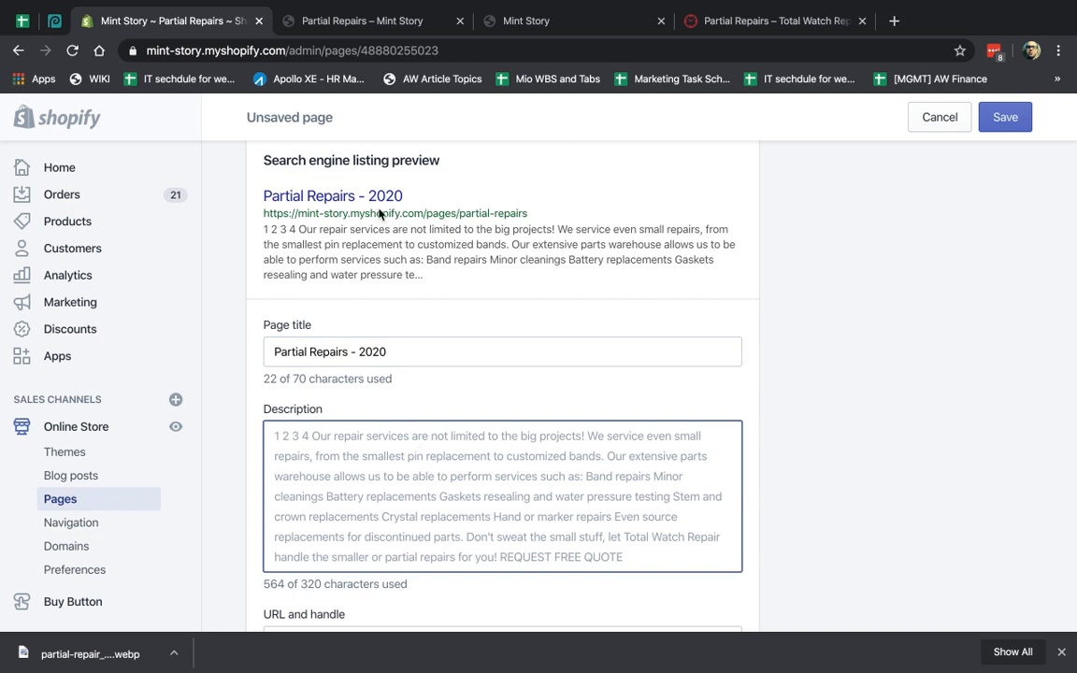
type("This ")
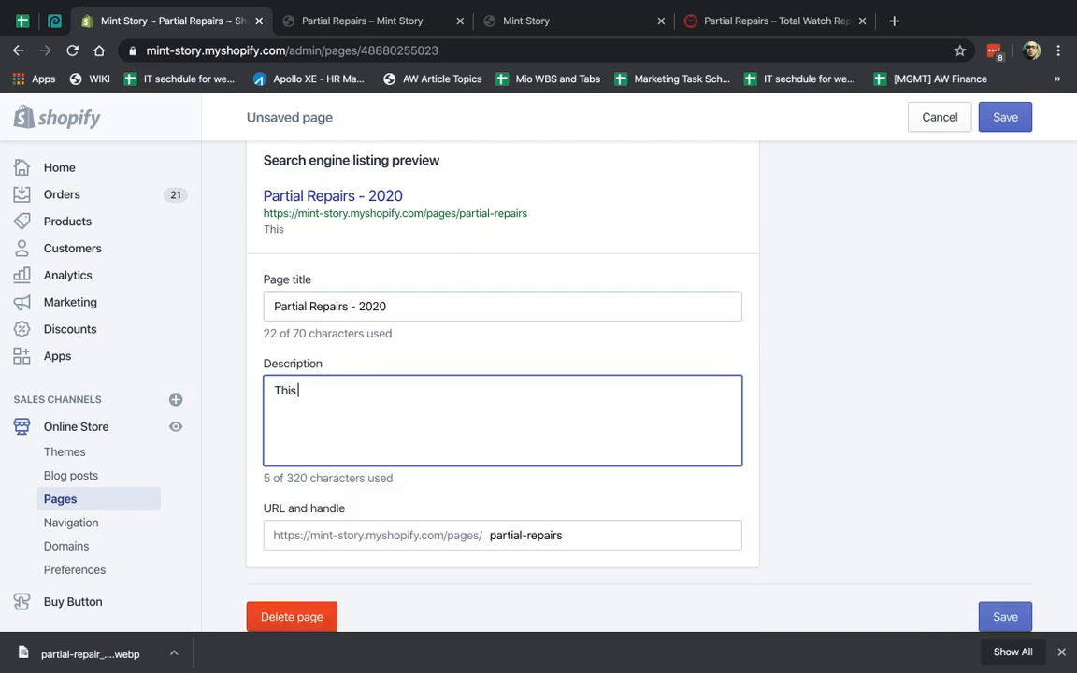
type("page talk")
key("BackSpace")
key("BackSpace")
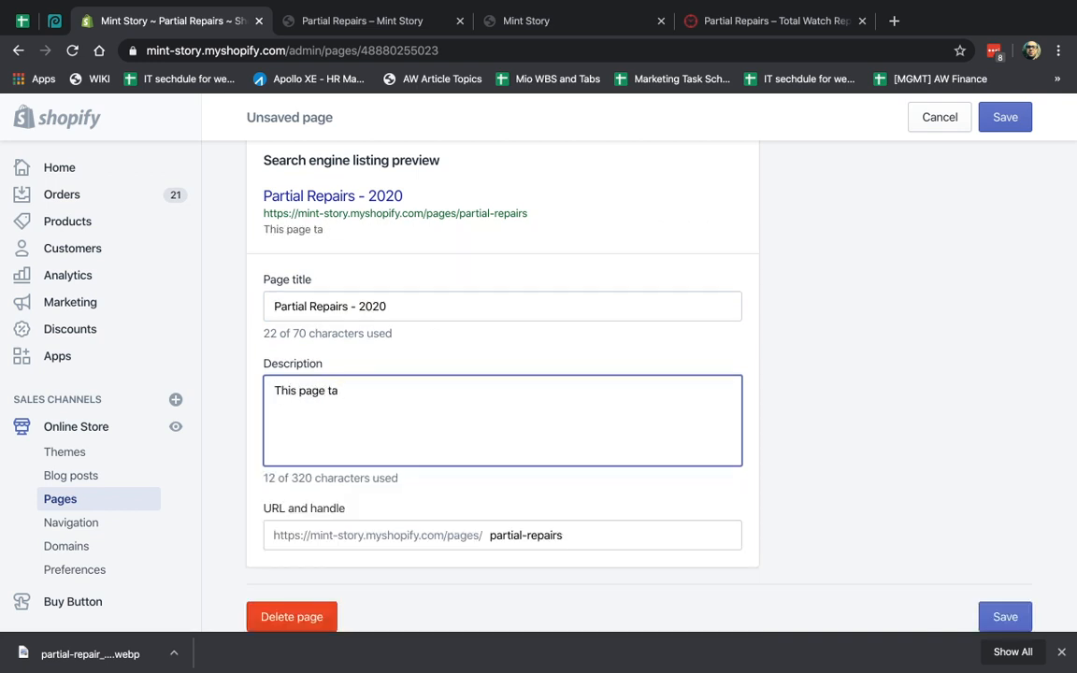
Set the search engine description to "We introduce to you the terms of our partial repairs"
key("super+a")
type("We int")
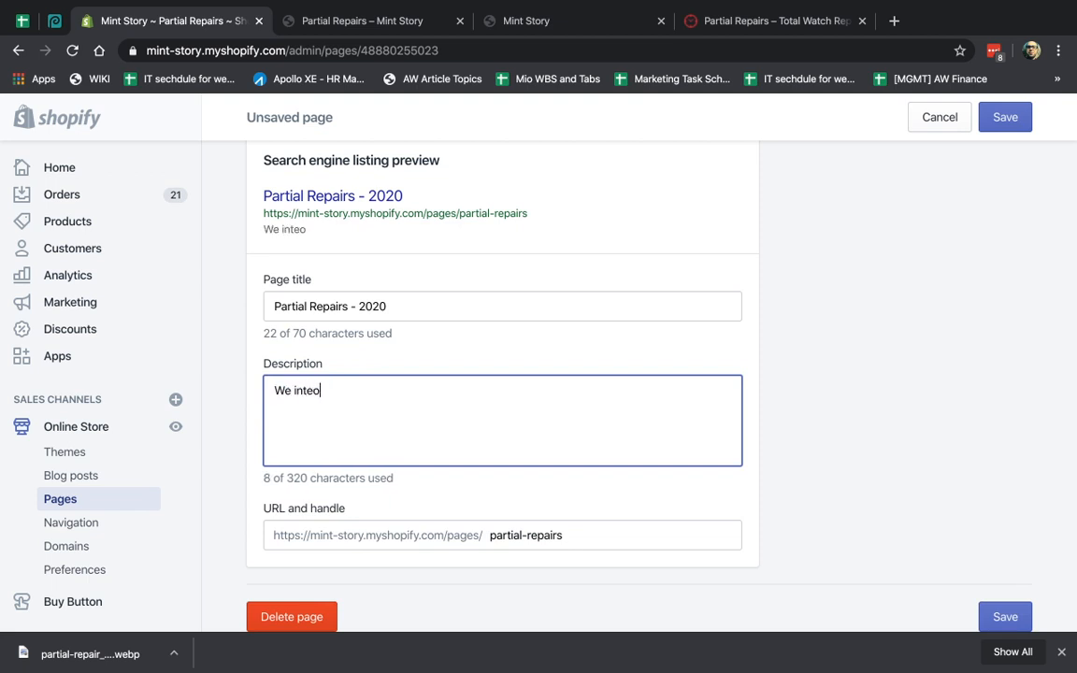
type("roduce to you the")
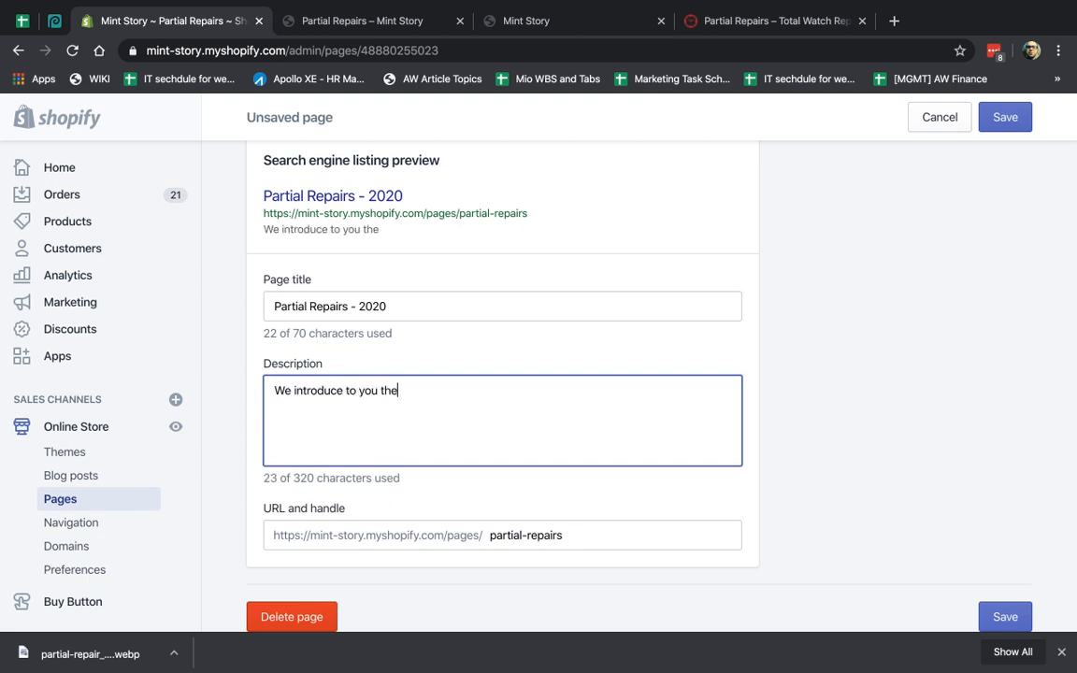
type(" tersm of ou")
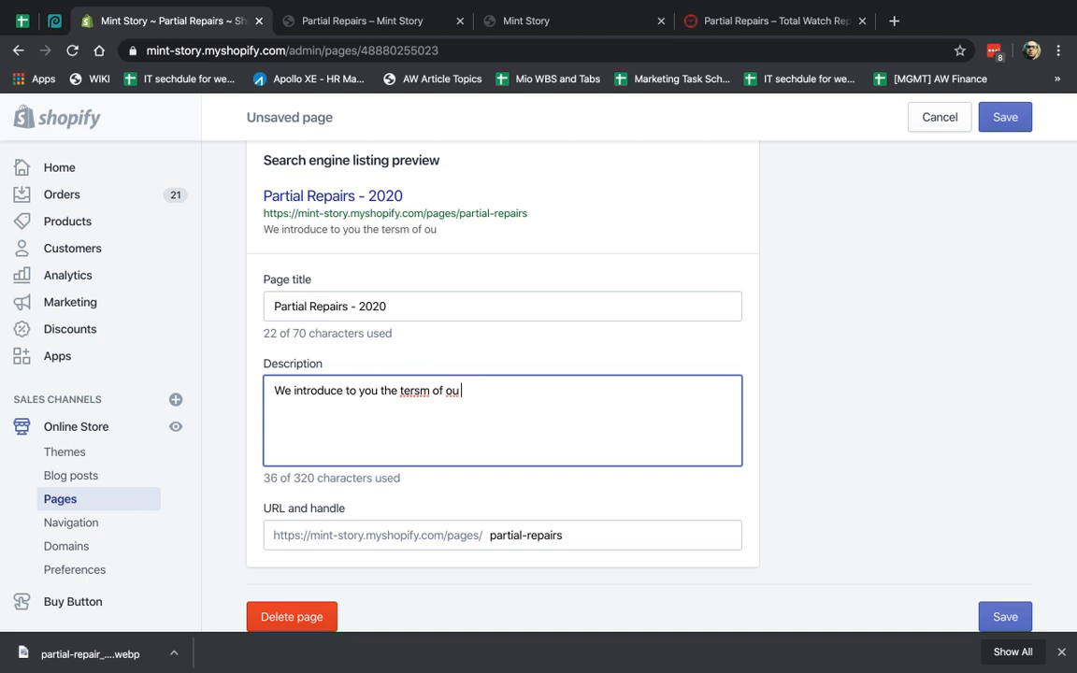
type("r partial repairs")
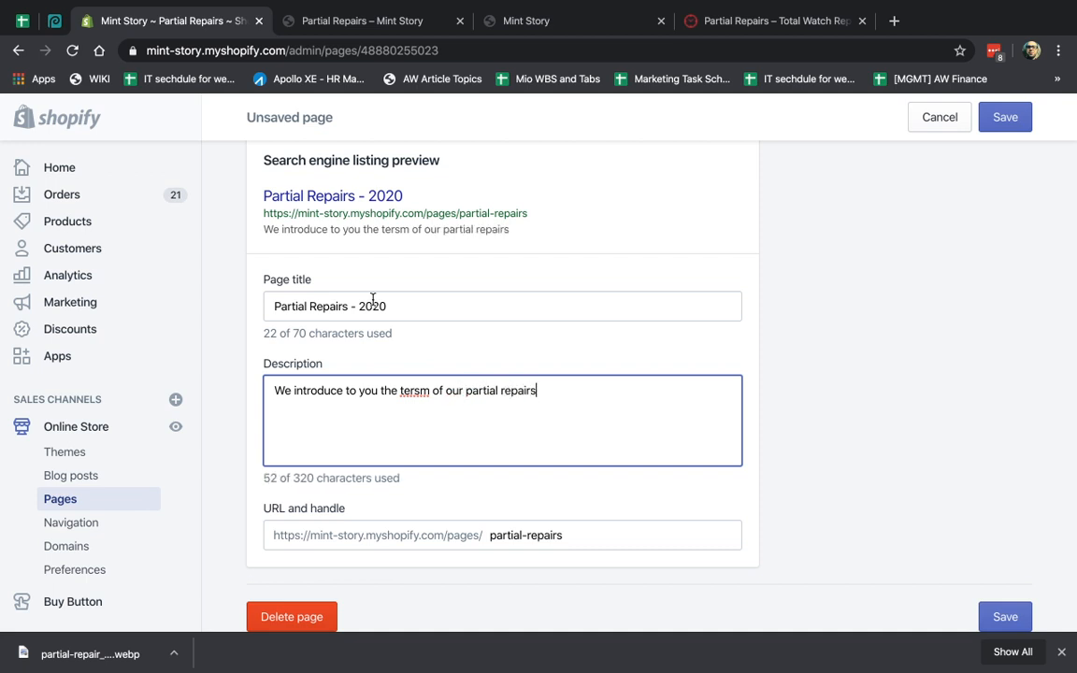
right_click(414, 391)
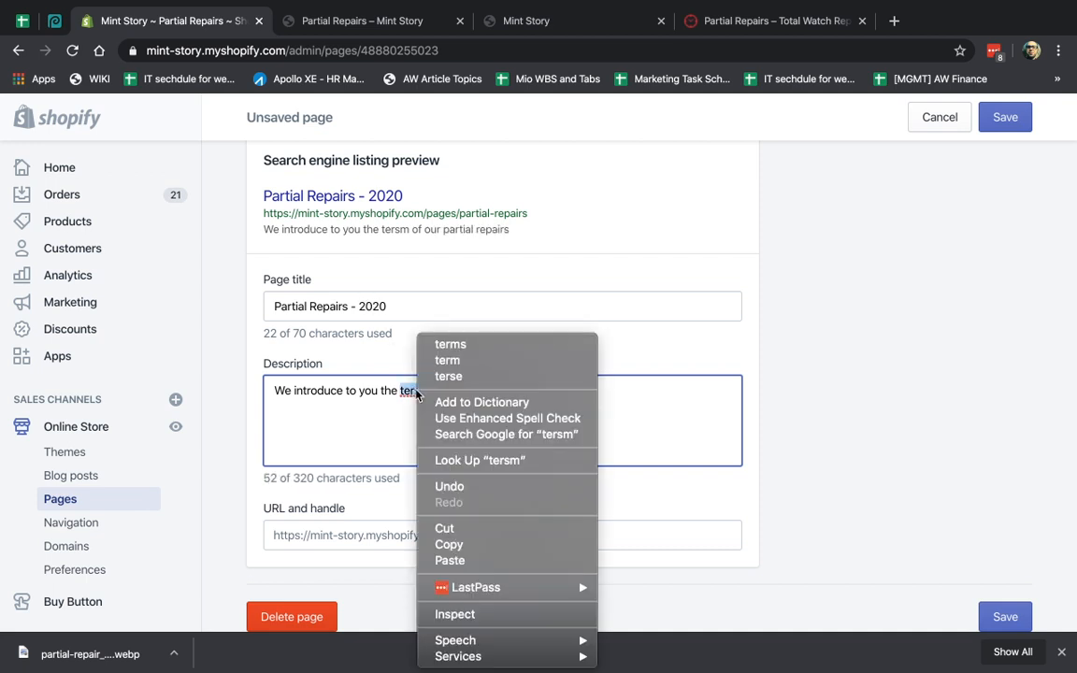
left_click(453, 348)
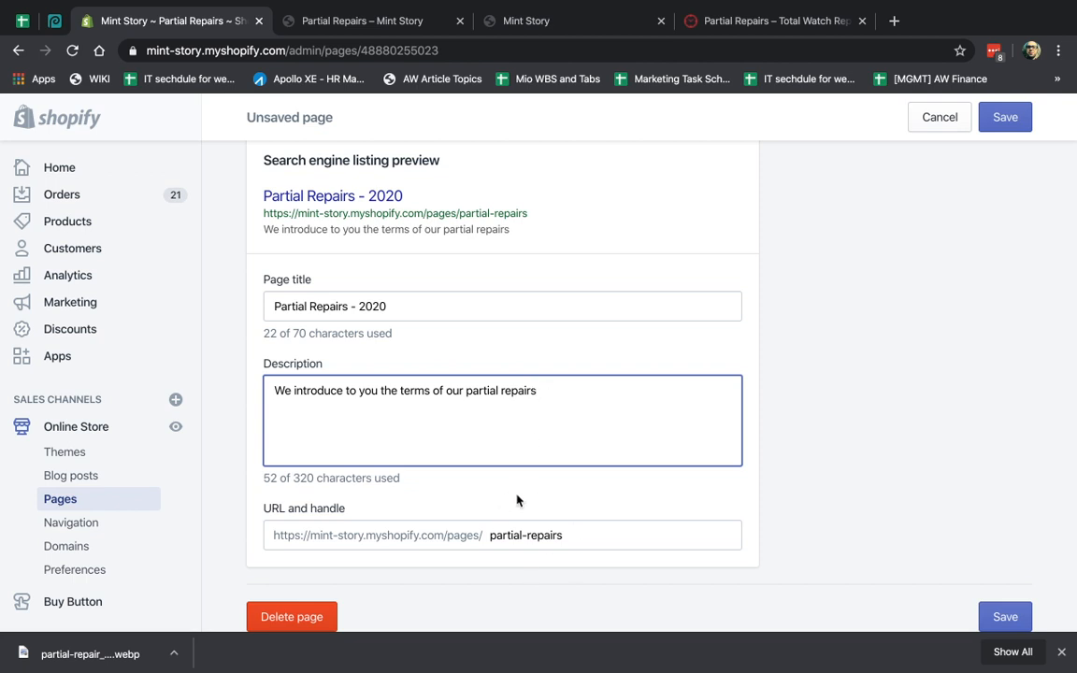
Compare the page's URL handle with the end of the live storefront page's address, and return to the page editor
key("Tab")
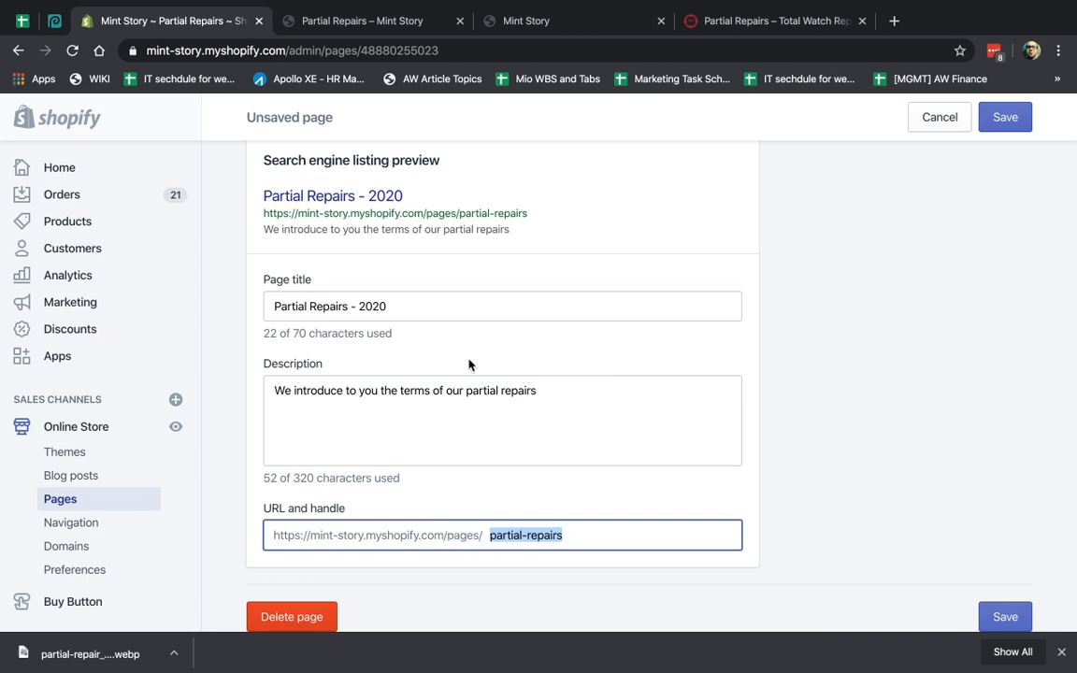
left_click(352, 23)
left_click_drag(323, 51, 430, 54)
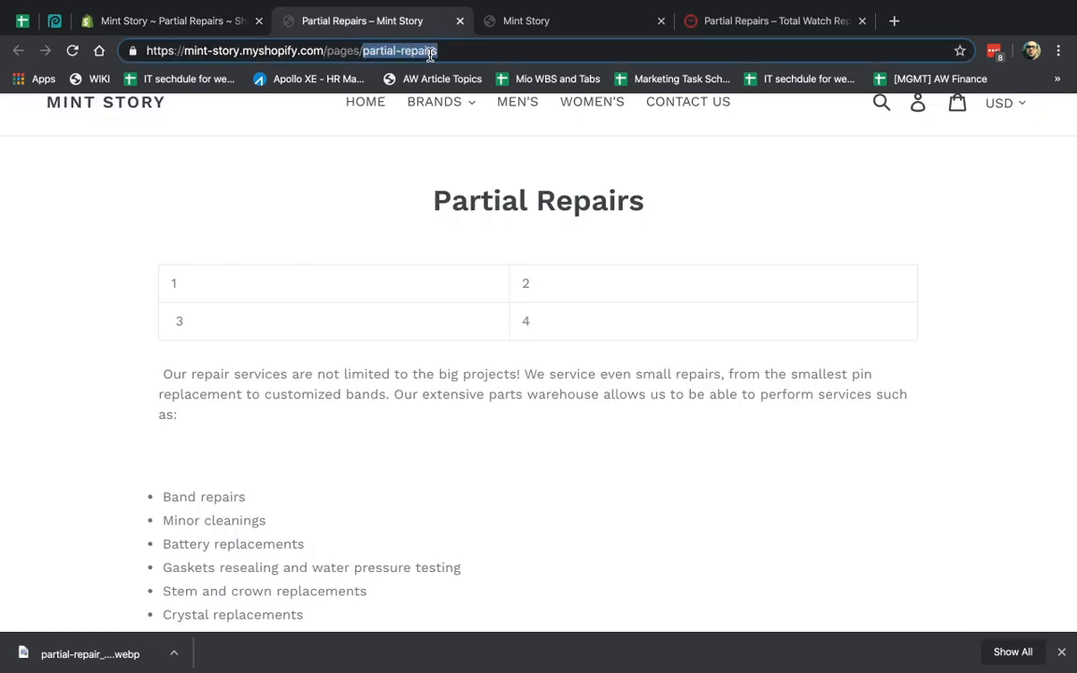
left_click(201, 20)
Set the URL handle to partial-repairs2, keep the redirect from the old handle enabled, and save the page
left_click(601, 534)
type("2")
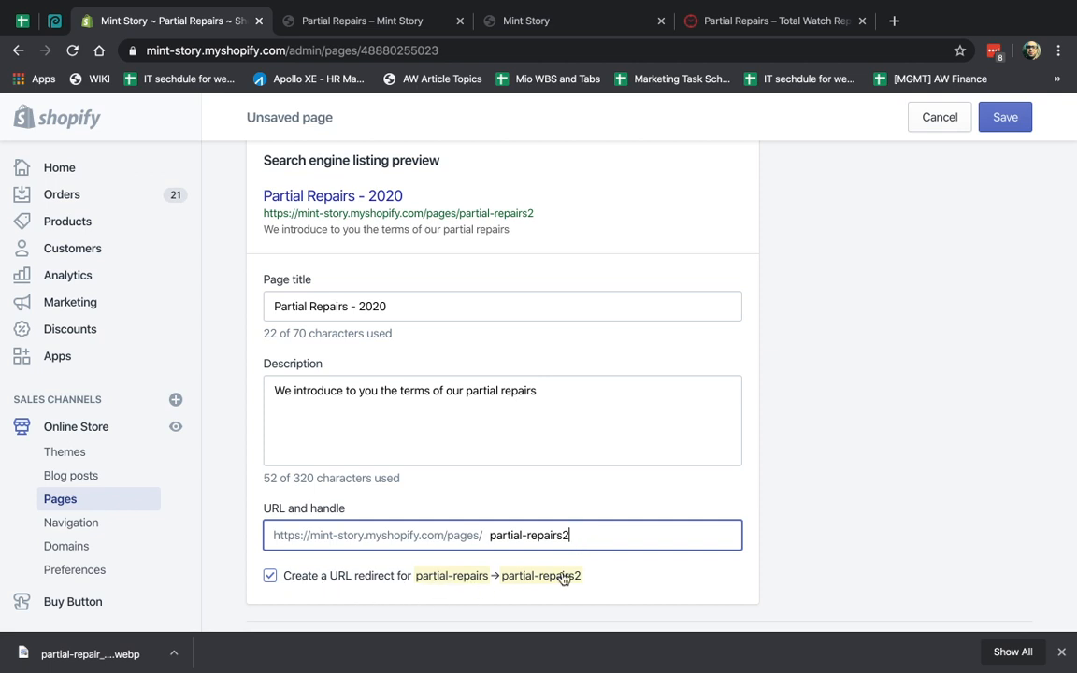
left_click(864, 464)
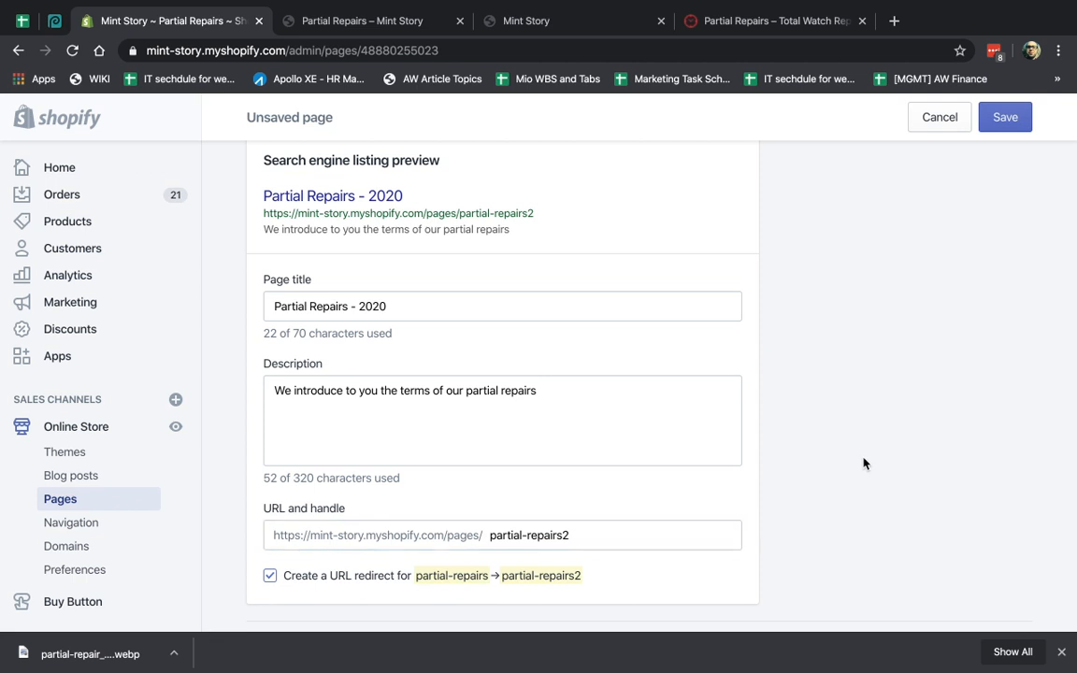
left_click(1008, 119)
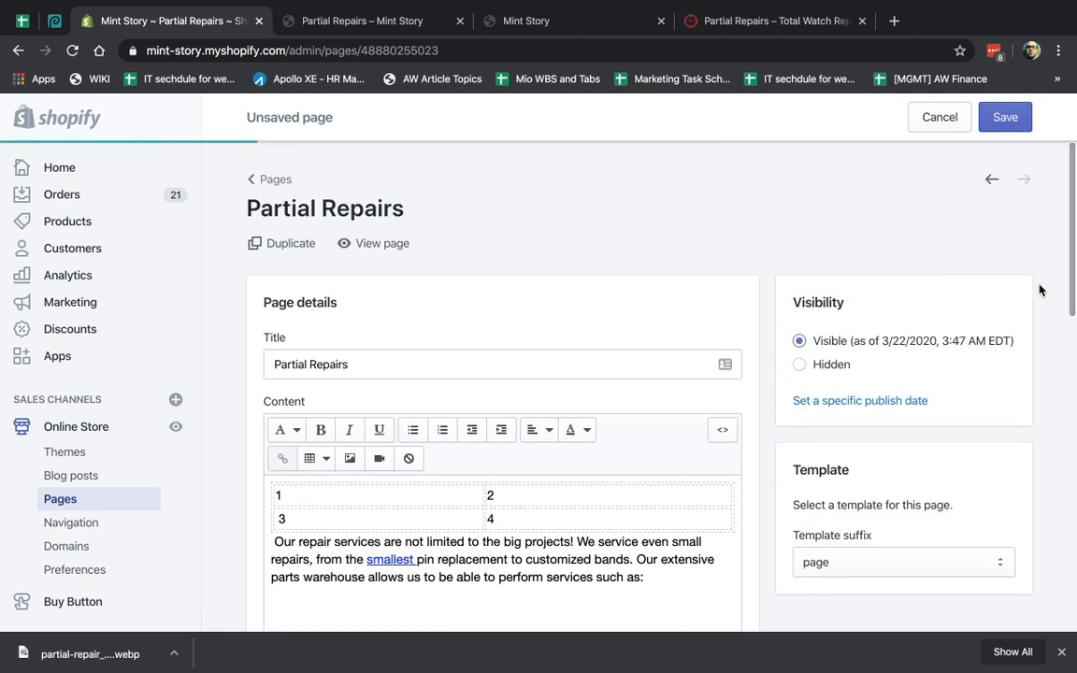
Check which template suffixes are available for the Partial Repairs page, keeping the page template
scroll(1039, 324, "down", 3)
left_click(921, 444)
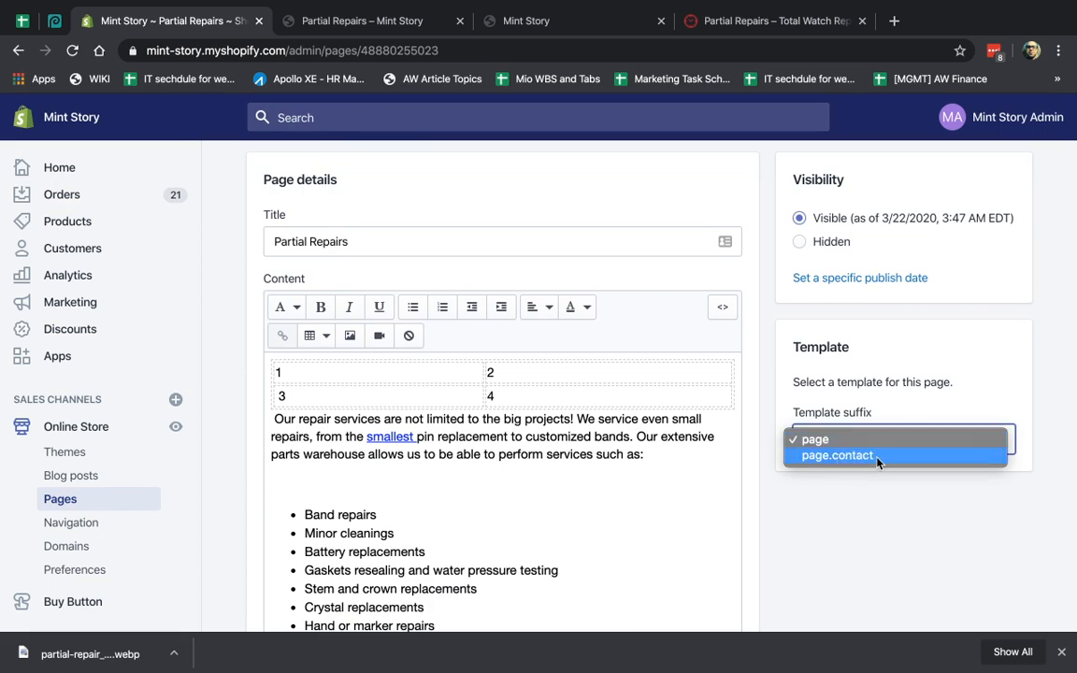
left_click(1005, 366)
scroll(952, 269, "up", 2)
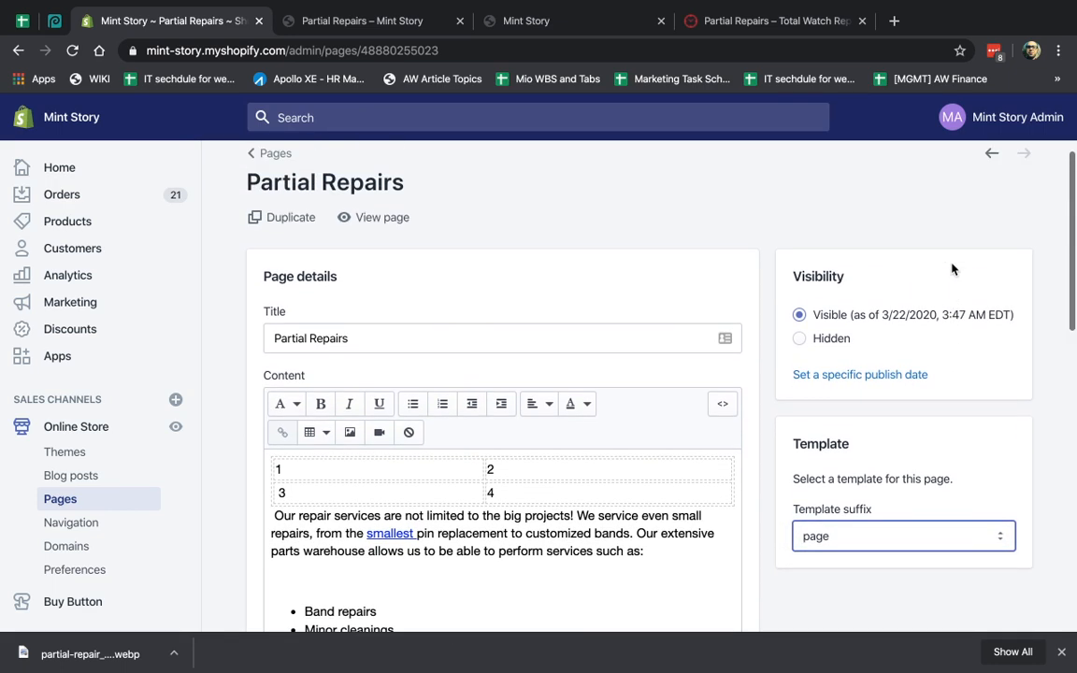
Set a specific publish date of 3/29/2020 for the Partial Repairs page
left_click(856, 376)
scroll(879, 393, "down", 1)
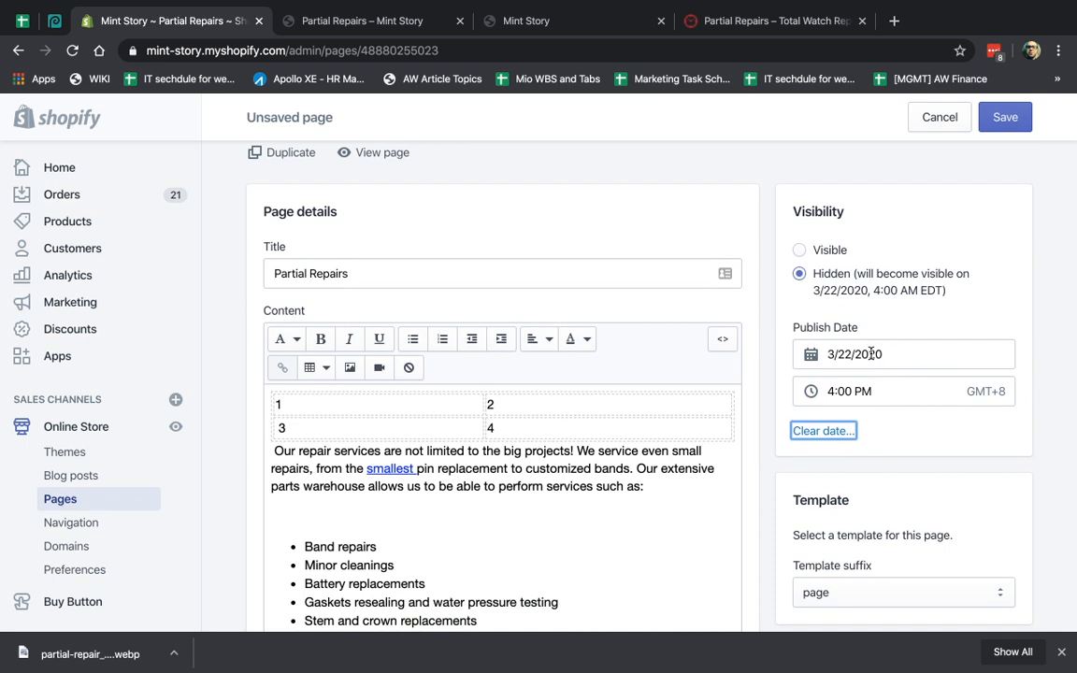
left_click(870, 354)
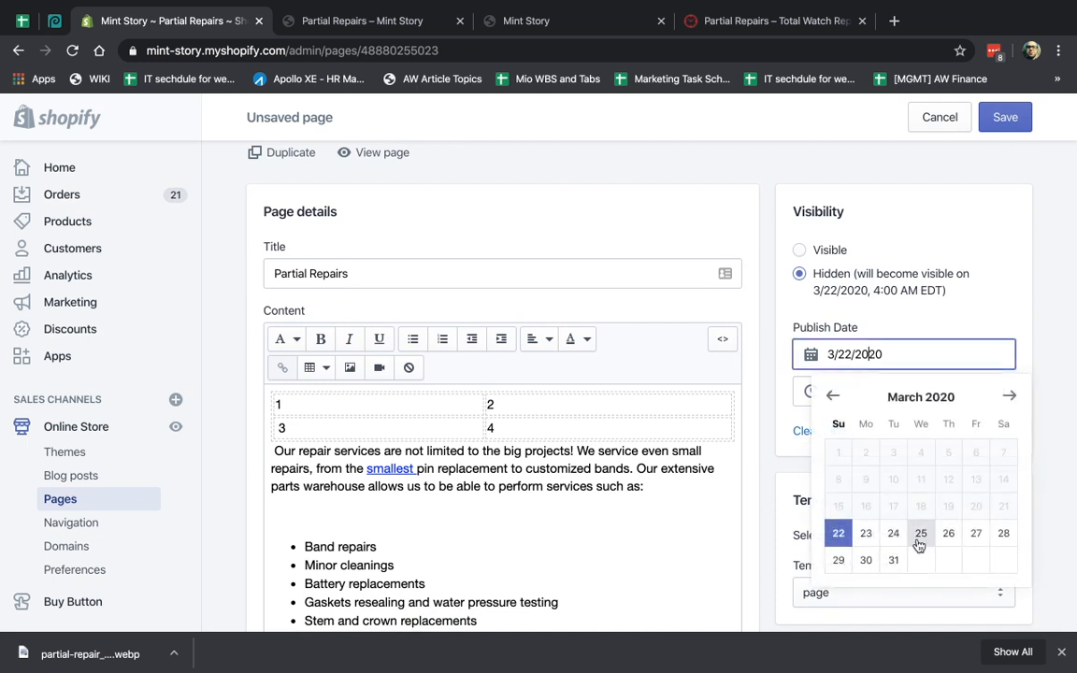
left_click(840, 564)
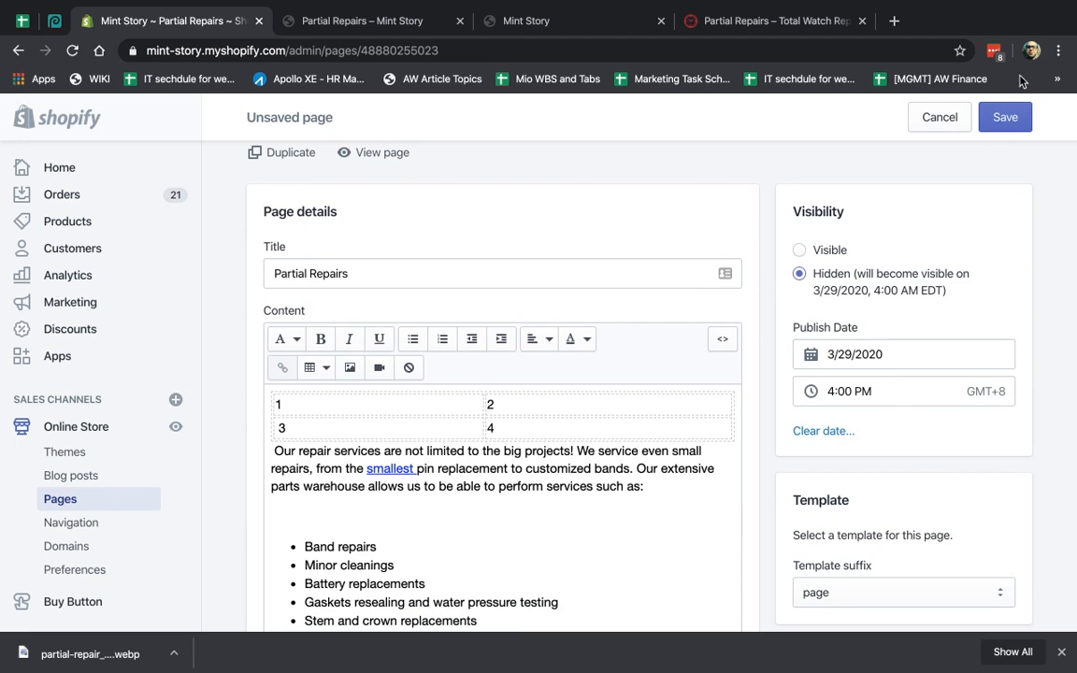
scroll(313, 160, "up", 1)
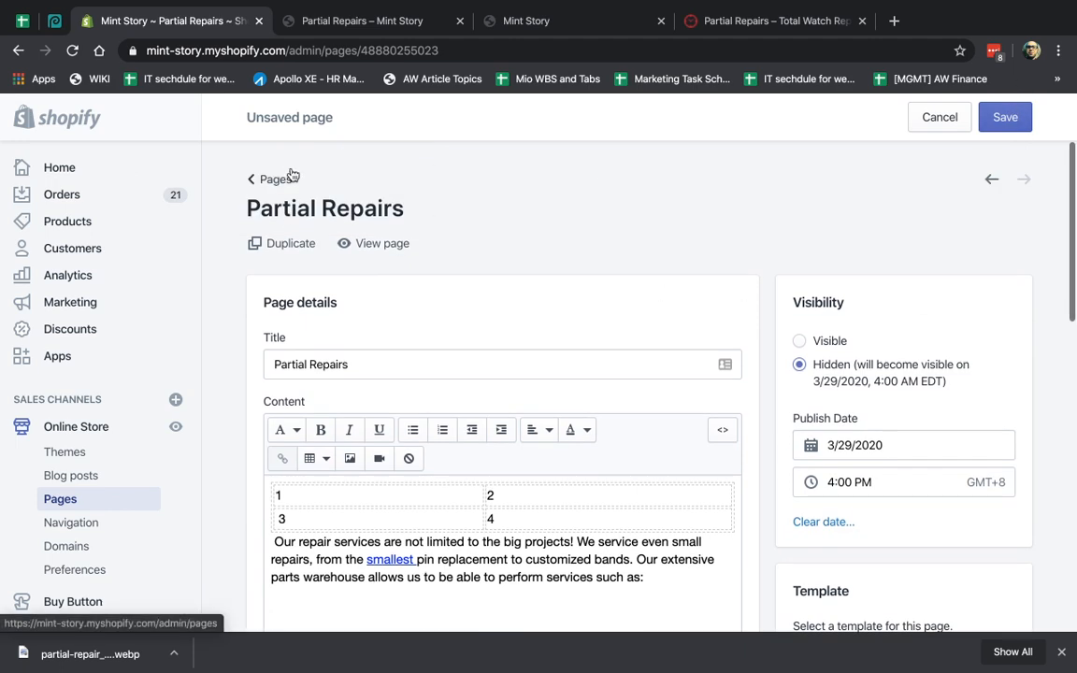
Return to the list of pages without saving the publish date, and check the bulk actions offered for the Partial Repairs page
left_click(273, 180)
left_click(739, 421)
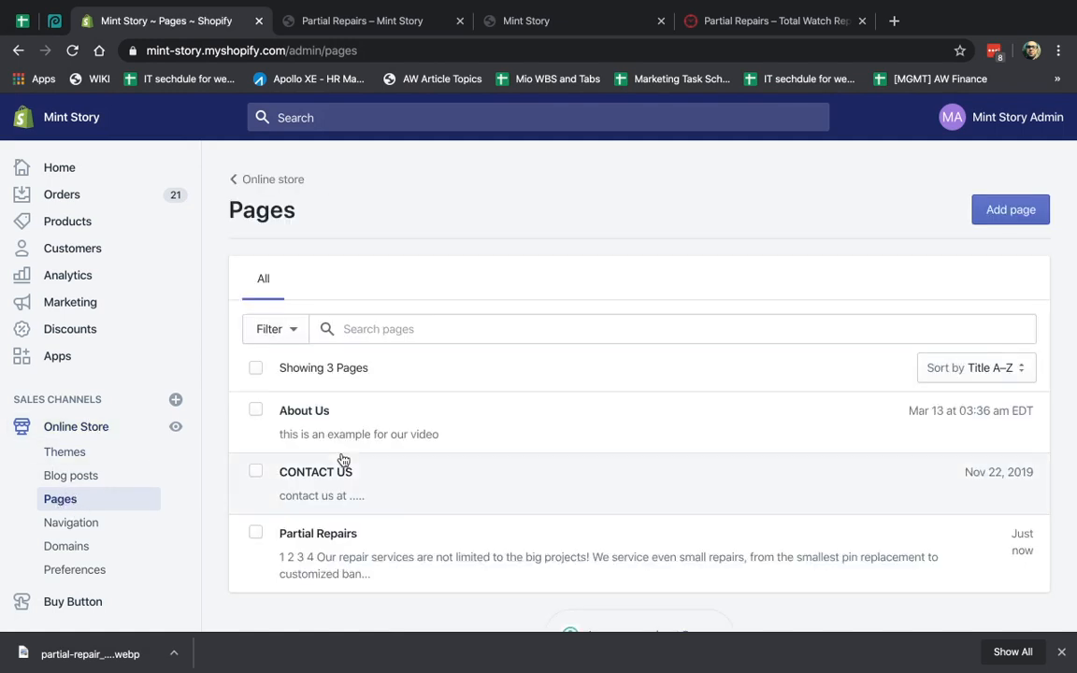
left_click(256, 533)
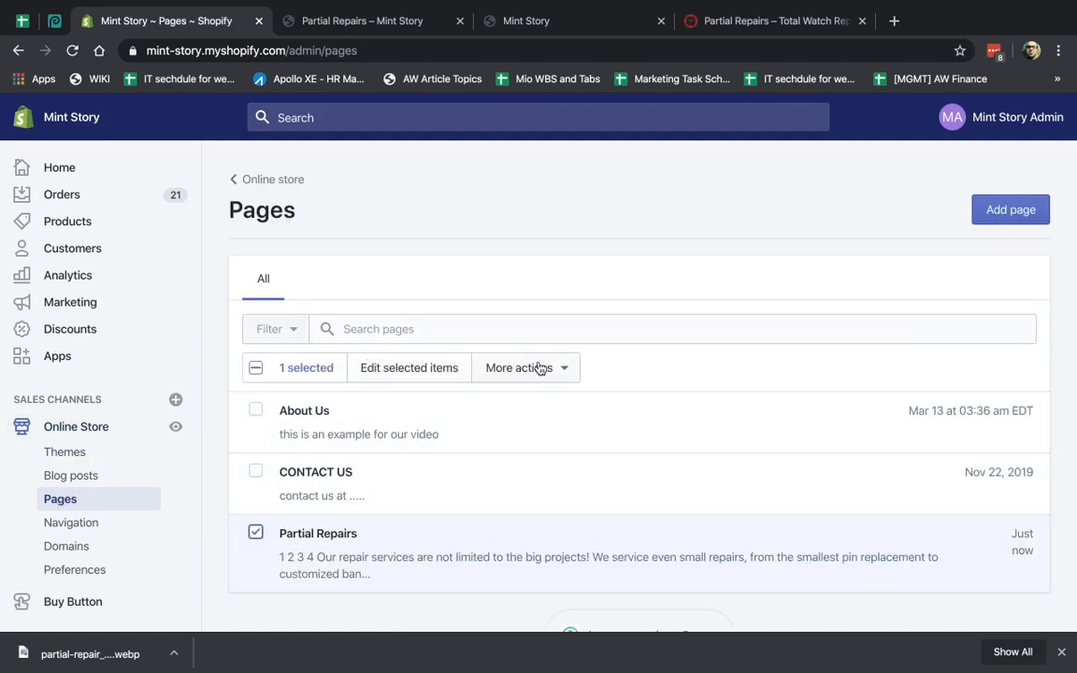
left_click(257, 533)
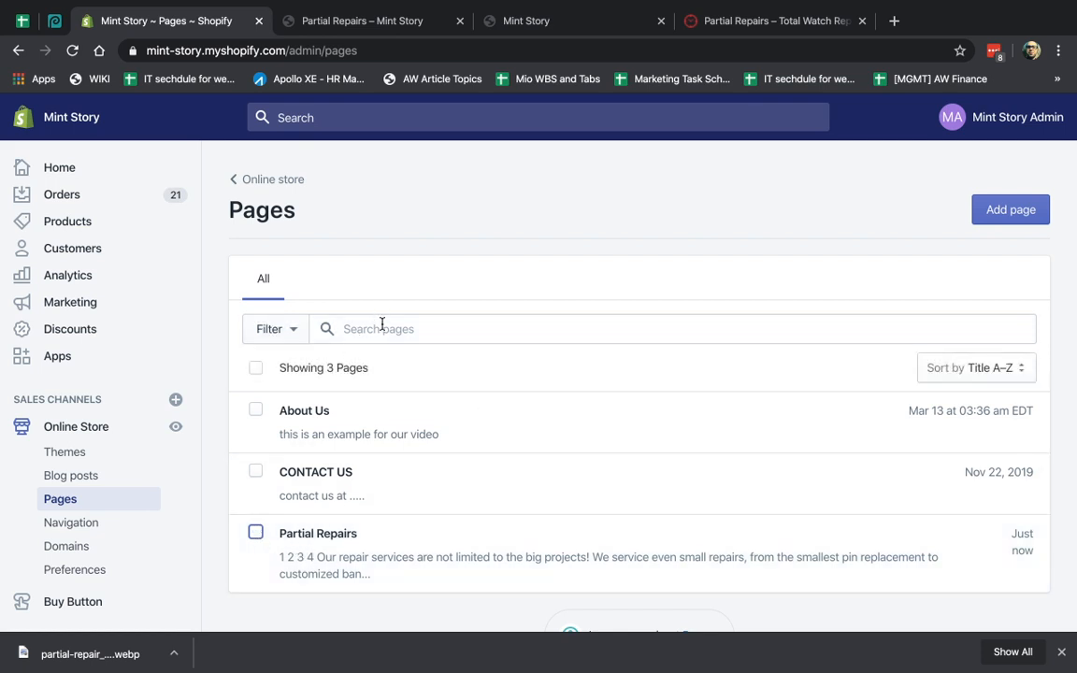
Search the list of pages for "partial"
left_click(379, 323)
type("ra")
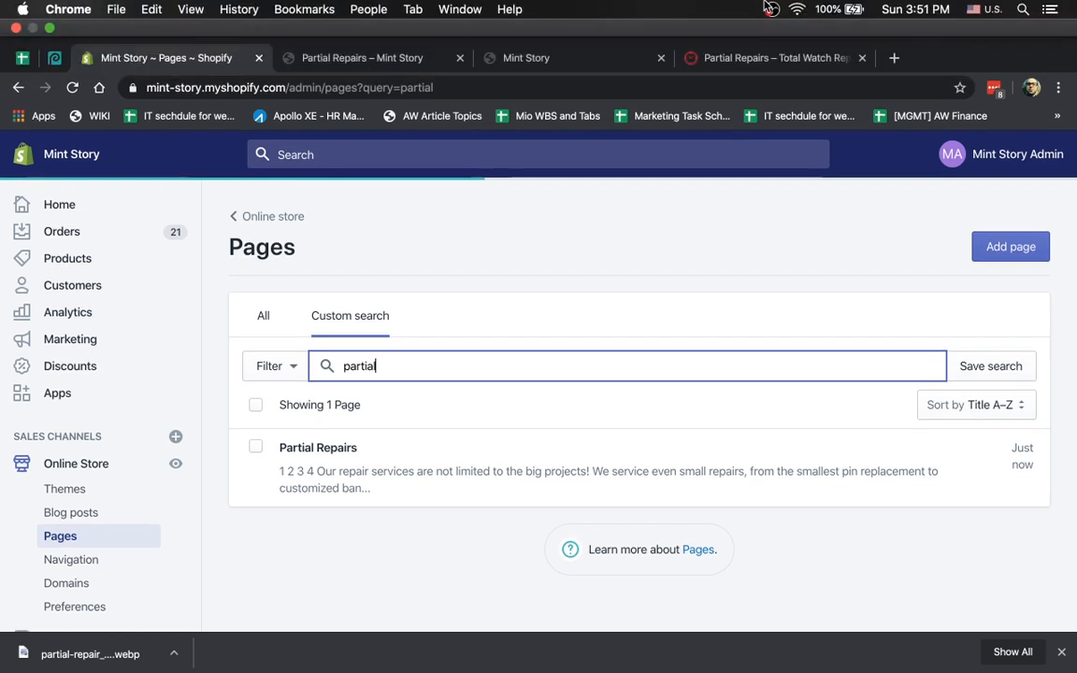
left_click(769, 6)
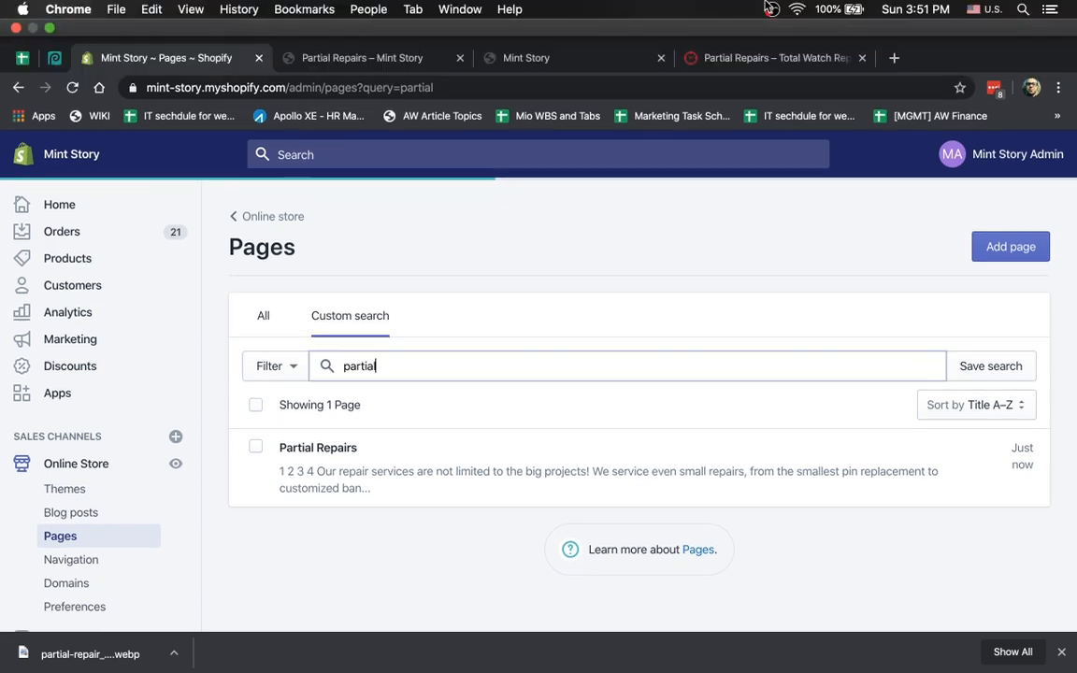
left_click(771, 8)
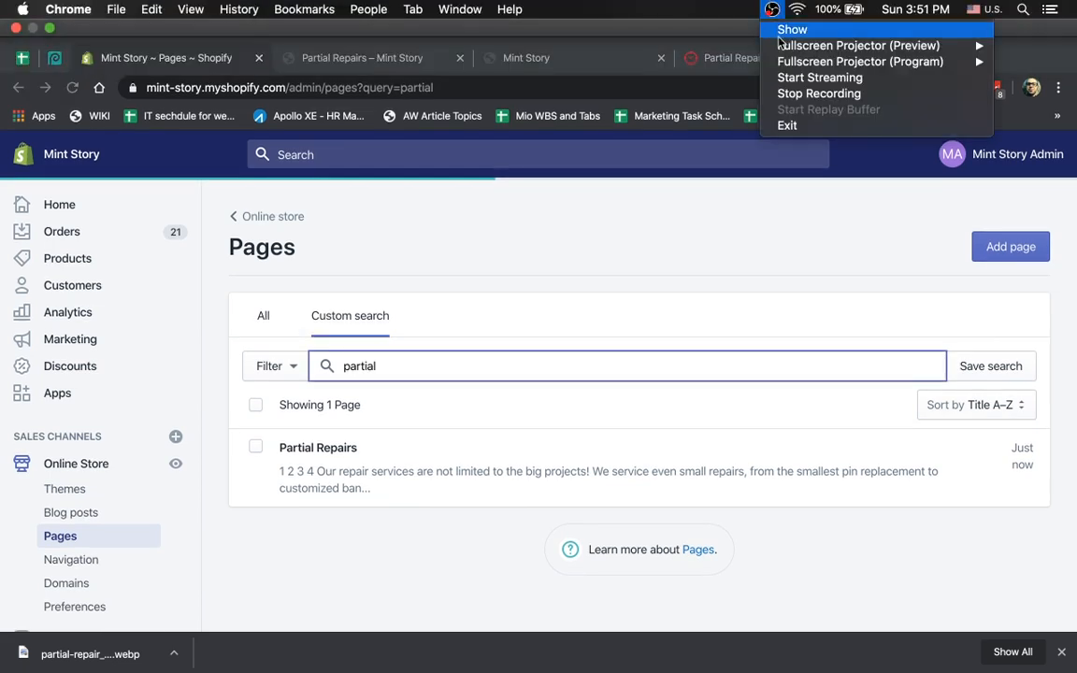